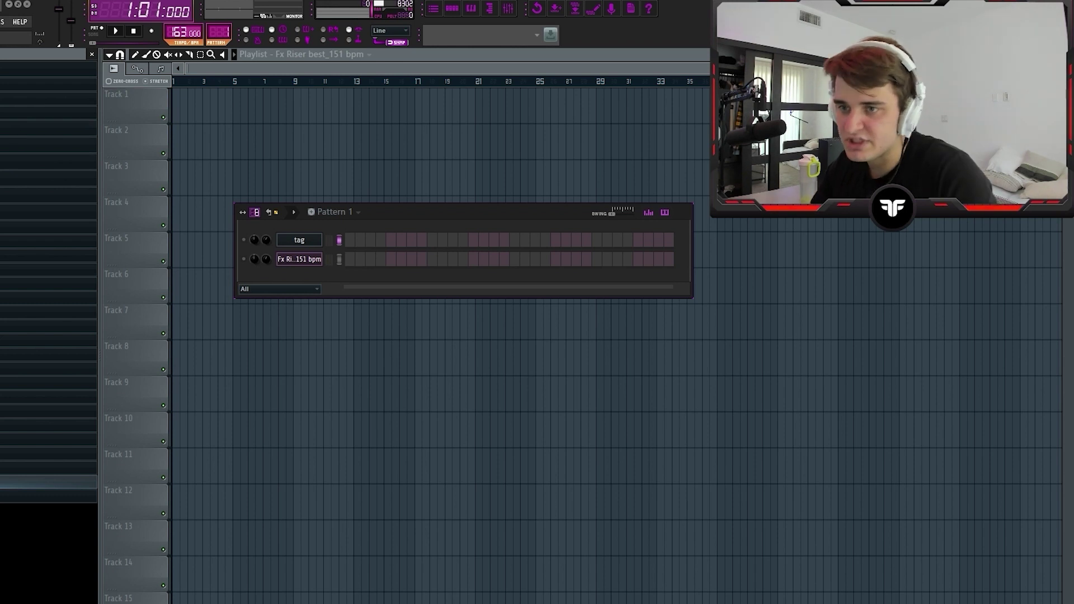
{"action": "left_click", "coordinate": [108, 21]}
{"action": "mouse_move", "coordinate": [135, 22]}
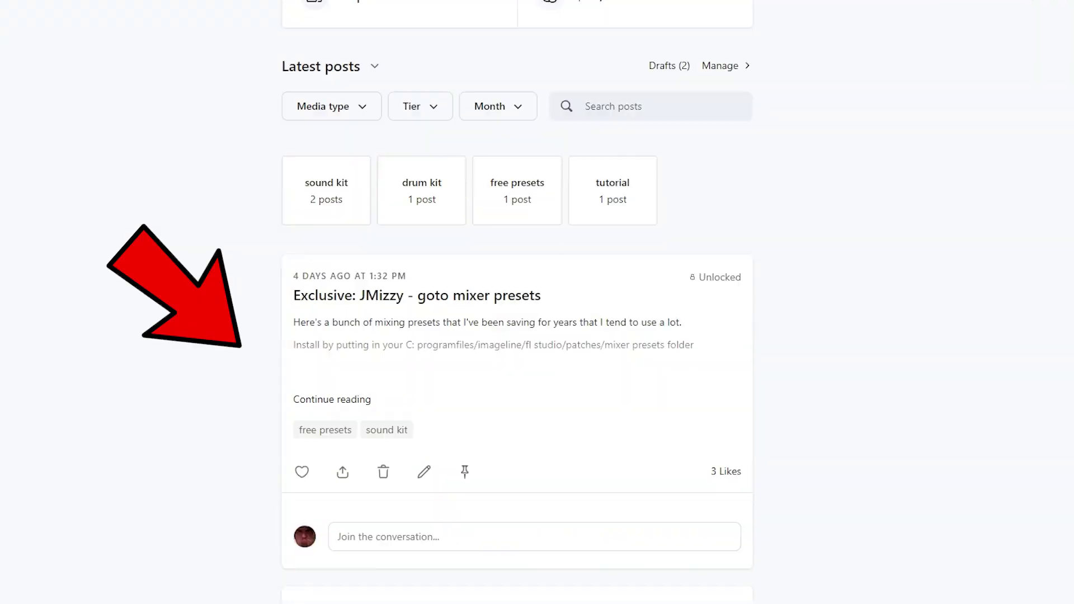
{"action": "scroll", "coordinate": [526, 335], "scroll_direction": "down", "scroll_amount": 5}
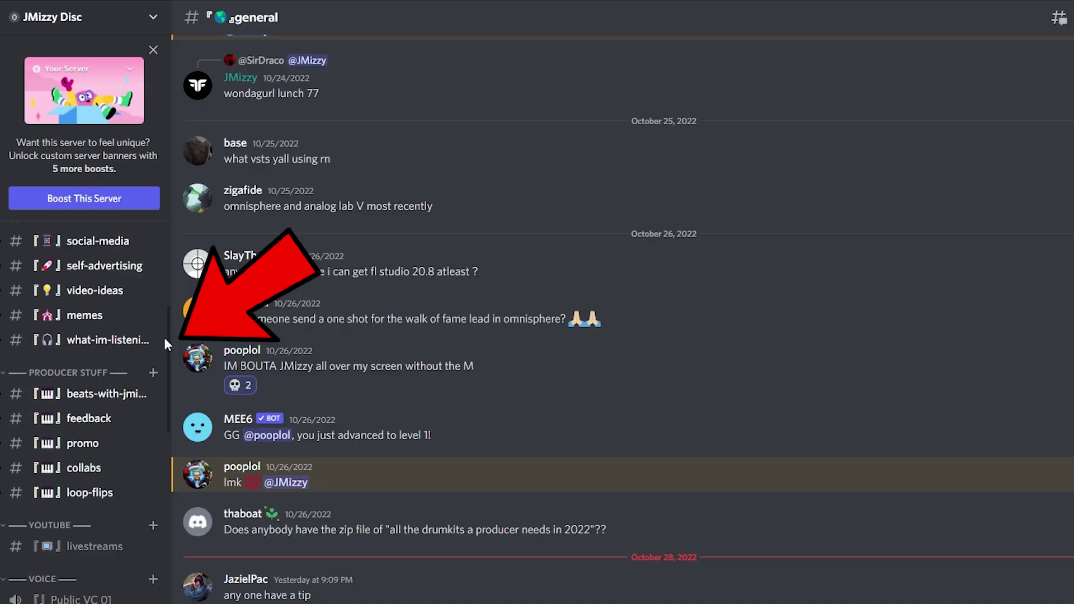
{"action": "scroll", "coordinate": [154, 531], "scroll_direction": "down", "scroll_amount": 10}
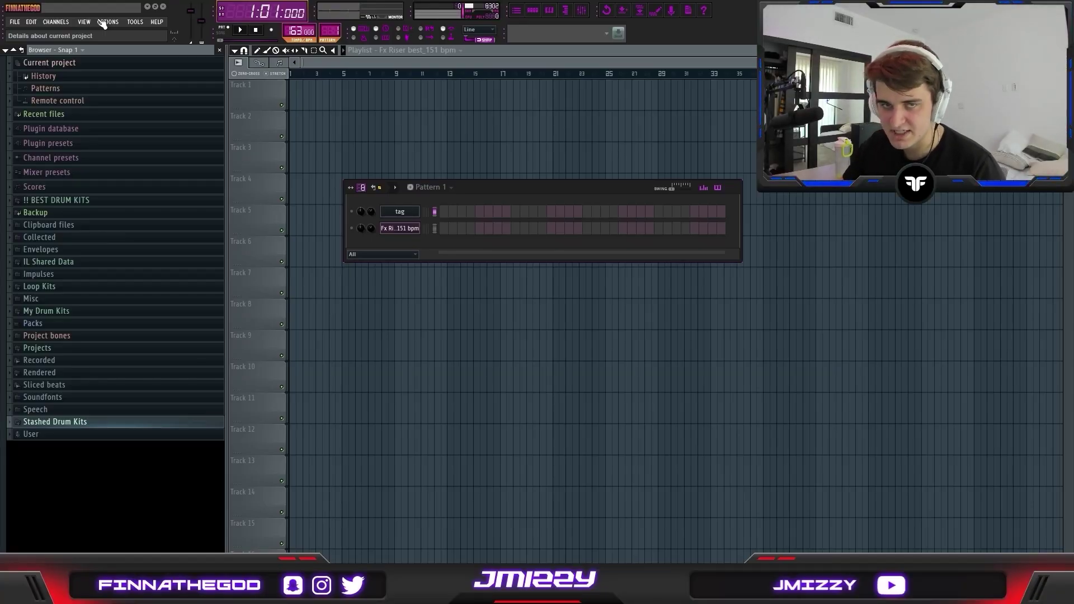
{"action": "left_click", "coordinate": [109, 23]}
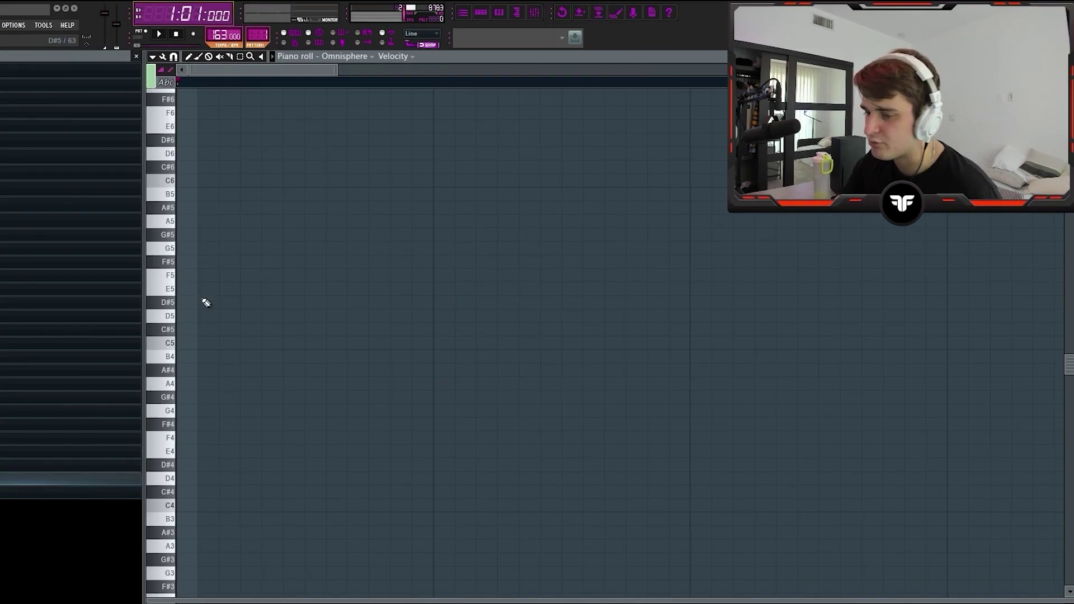
Step: Place a three-note chord of D#5, F#5 and A#5 at the start of the Omnisphere piano roll
{"action": "left_click", "coordinate": [283, 274]}
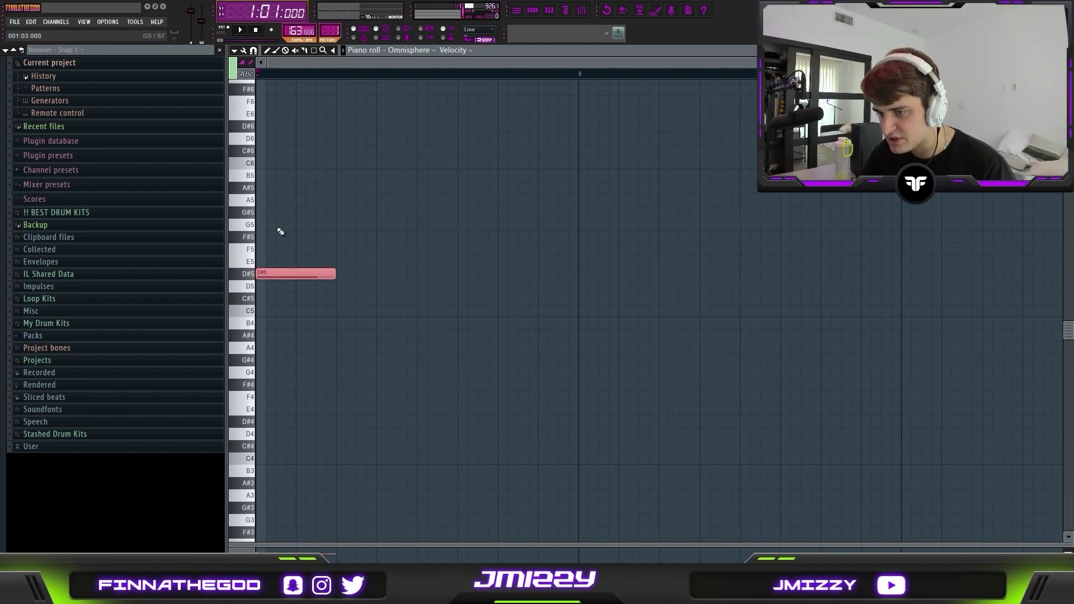
{"action": "left_click", "coordinate": [280, 239]}
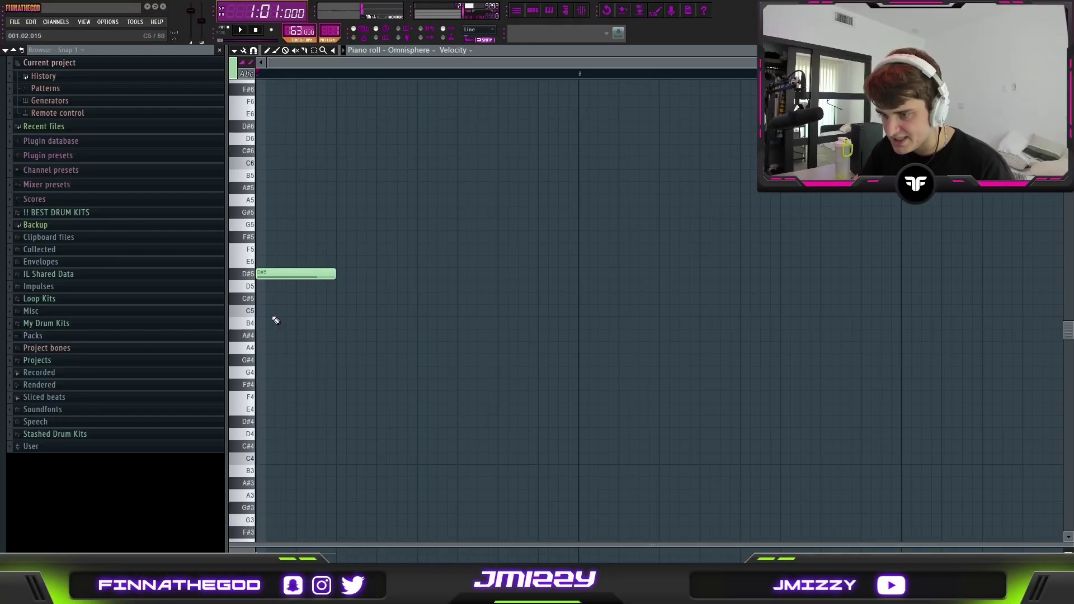
Step: Try G#4–B4–D#5 and B4–D#5–F#5 as the opening chord and raise the B4 note an octave
{"action": "left_click", "coordinate": [274, 323]}
{"action": "left_click", "coordinate": [274, 360]}
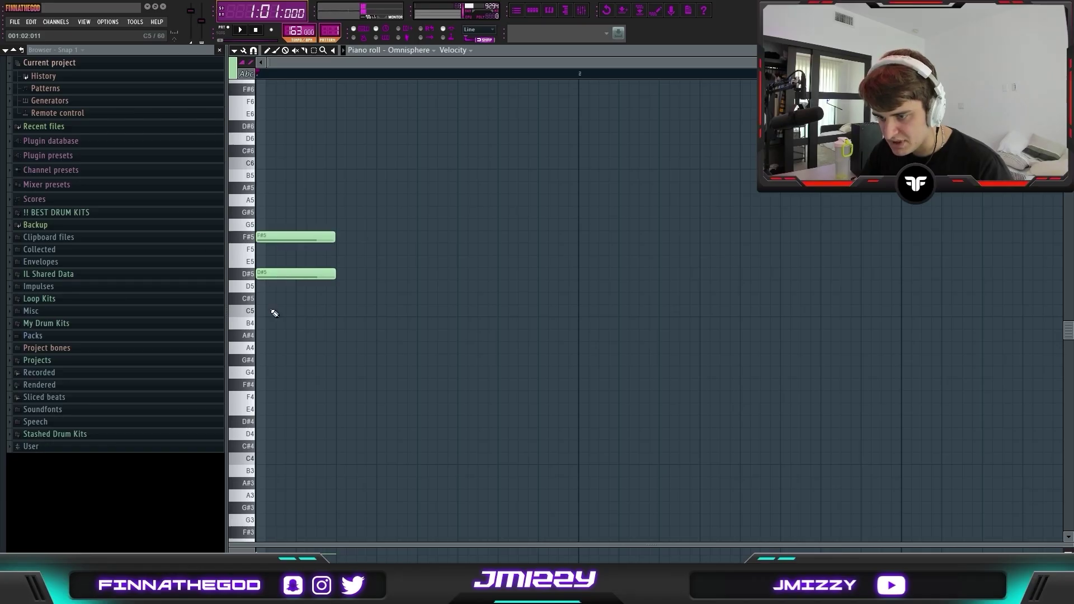
{"action": "left_click", "coordinate": [274, 322]}
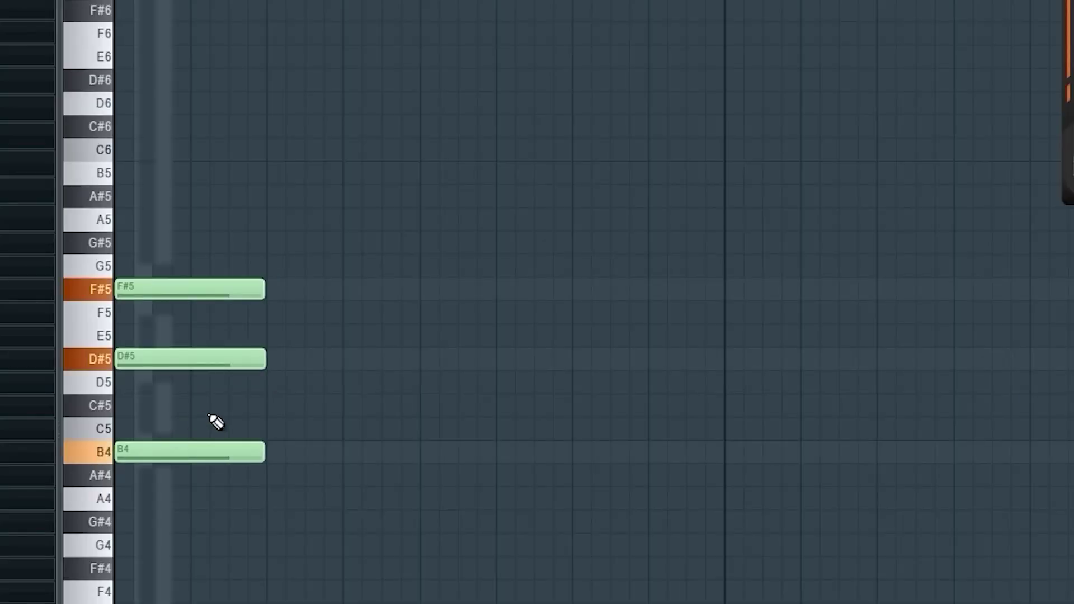
{"action": "key", "text": "ctrl+Up"}
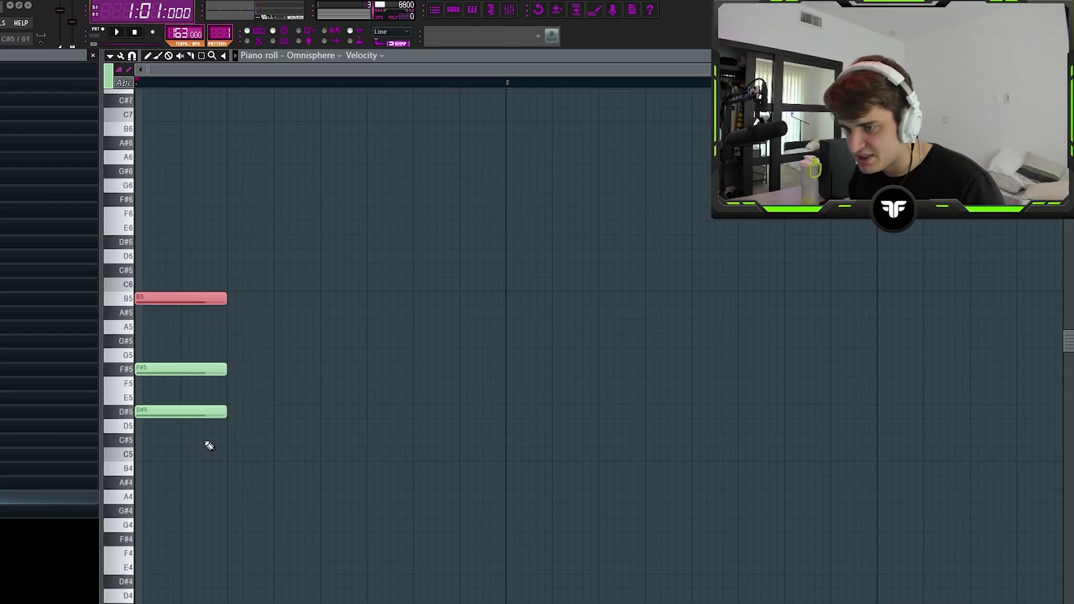
{"action": "key", "text": "shift+Down"}
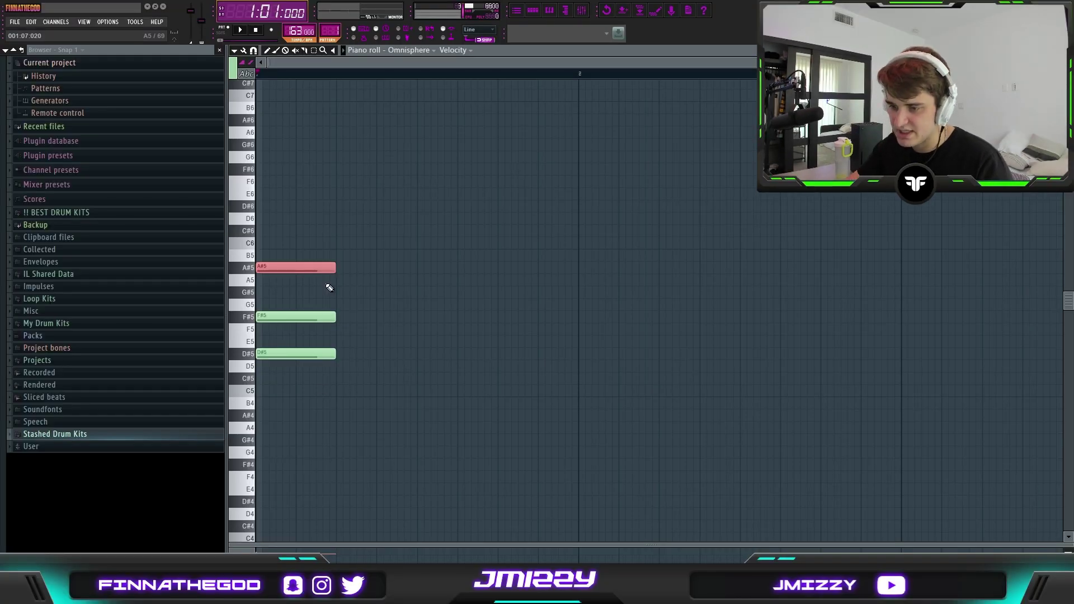
Step: Add a B4, D#5, F#5 chord after the first one and start the third chord with A#4 and C#5
{"action": "left_click", "coordinate": [343, 404]}
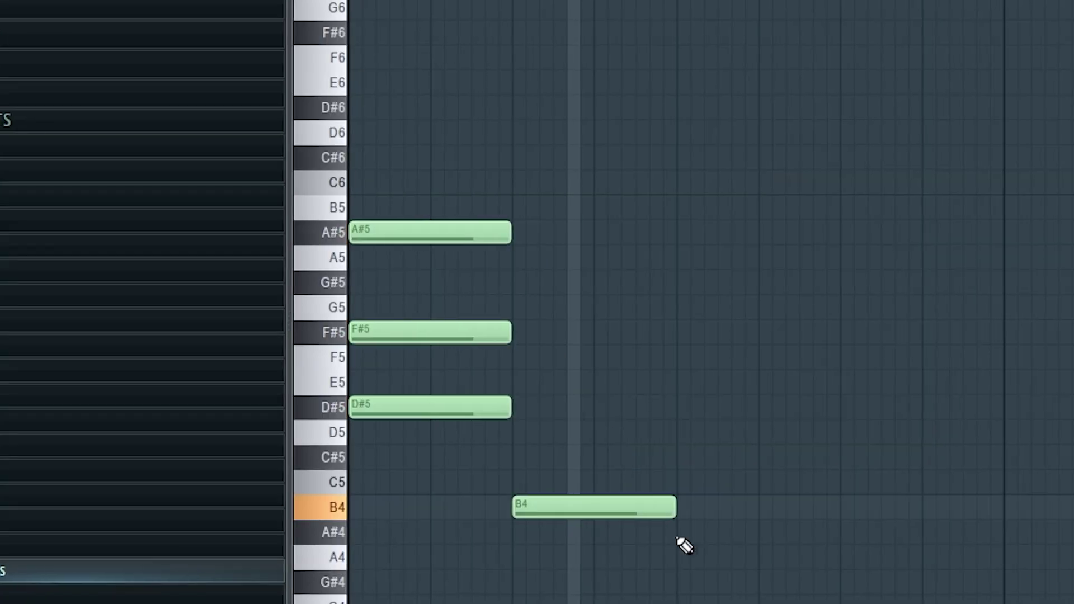
{"action": "left_click", "coordinate": [439, 463]}
{"action": "left_click", "coordinate": [659, 381]}
{"action": "left_click", "coordinate": [431, 408]}
{"action": "left_click", "coordinate": [431, 333]}
{"action": "left_click", "coordinate": [596, 457]}
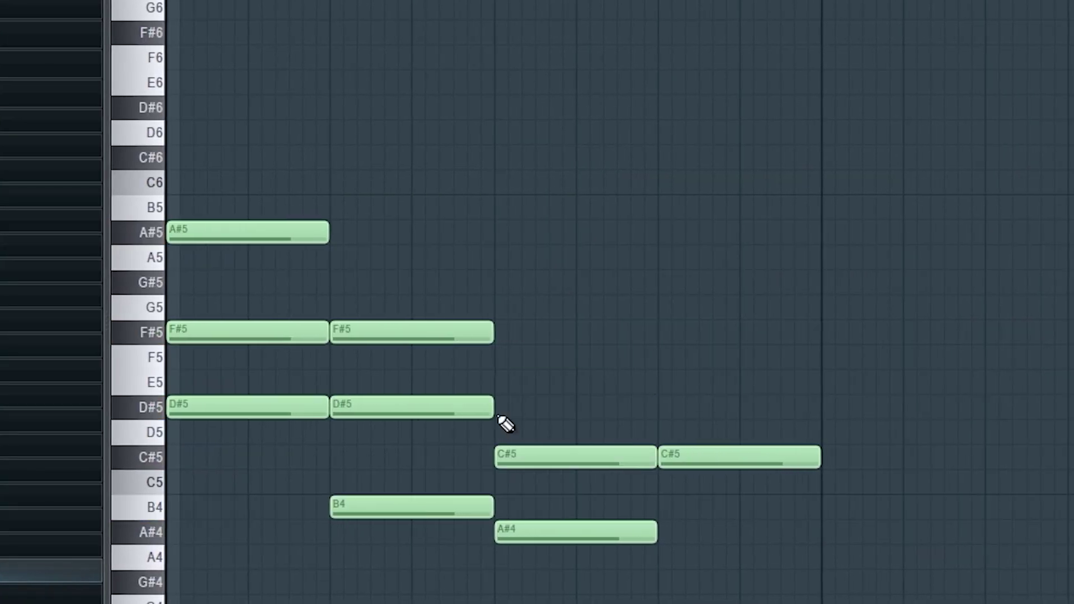
Step: Complete the third chord with F5 and build the fourth chord from D5, F5 and G#5
{"action": "left_click", "coordinate": [596, 357]}
{"action": "left_click", "coordinate": [775, 359]}
{"action": "left_click", "coordinate": [772, 282]}
{"action": "left_click_drag", "start_coordinate": [610, 288], "coordinate": [617, 288]}
{"action": "left_click_drag", "start_coordinate": [613, 457], "coordinate": [613, 432]}
{"action": "mouse_move", "coordinate": [562, 313]}
{"action": "left_mouse_down"}
{"action": "mouse_move", "coordinate": [515, 162]}
{"action": "mouse_move", "coordinate": [566, 317]}
{"action": "left_mouse_up"}
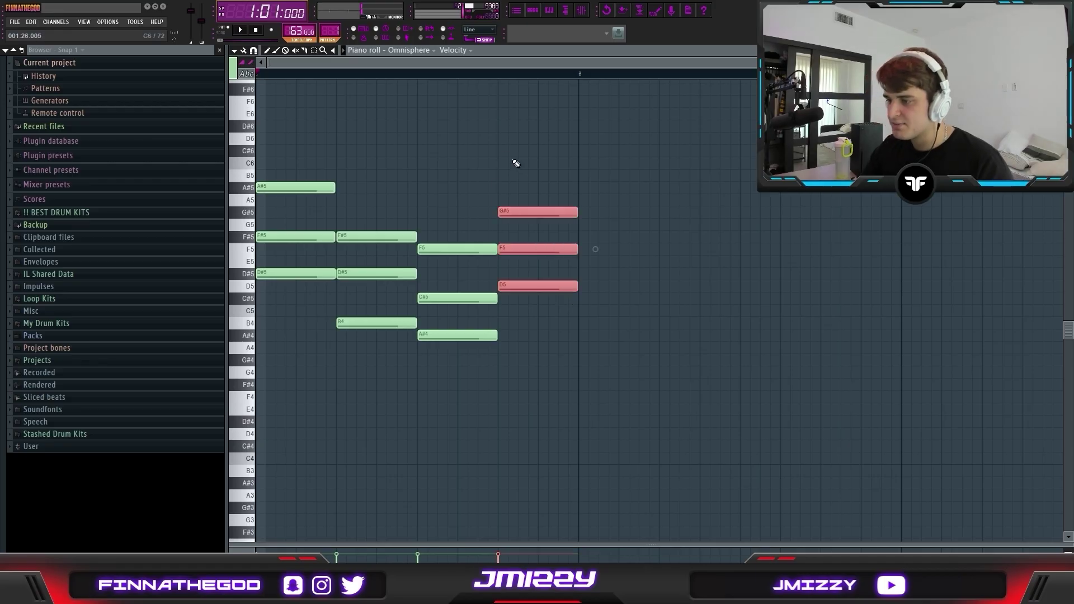
{"action": "left_click", "coordinate": [451, 289], "text": "ctrl"}
{"action": "left_click_drag", "start_coordinate": [412, 284], "coordinate": [524, 292]}
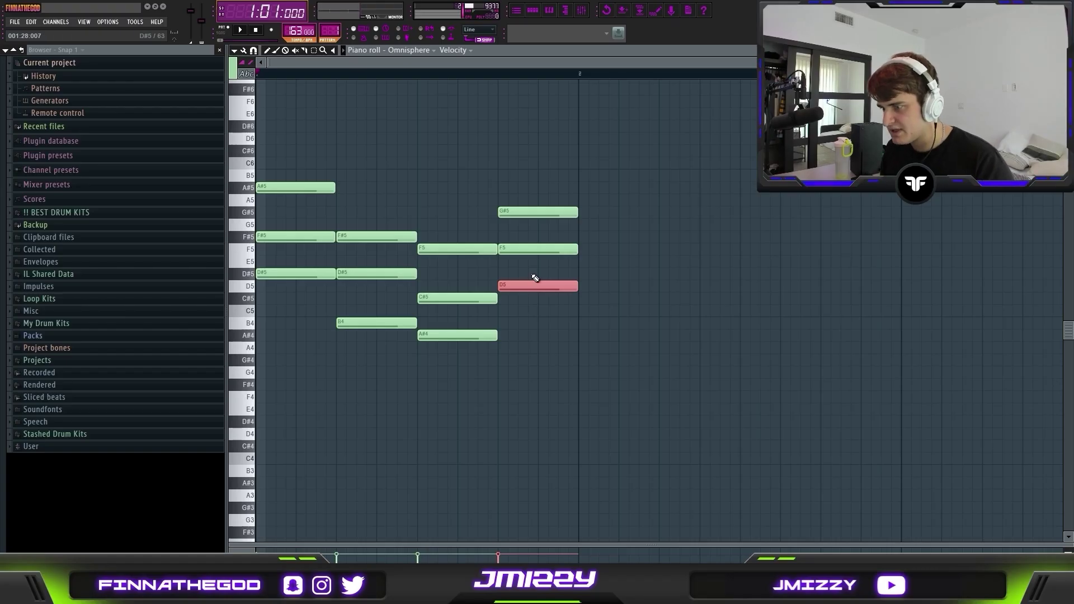
{"action": "key", "text": "Down"}
{"action": "scroll", "coordinate": [535, 278], "scroll_direction": "up", "scroll_amount": 2}
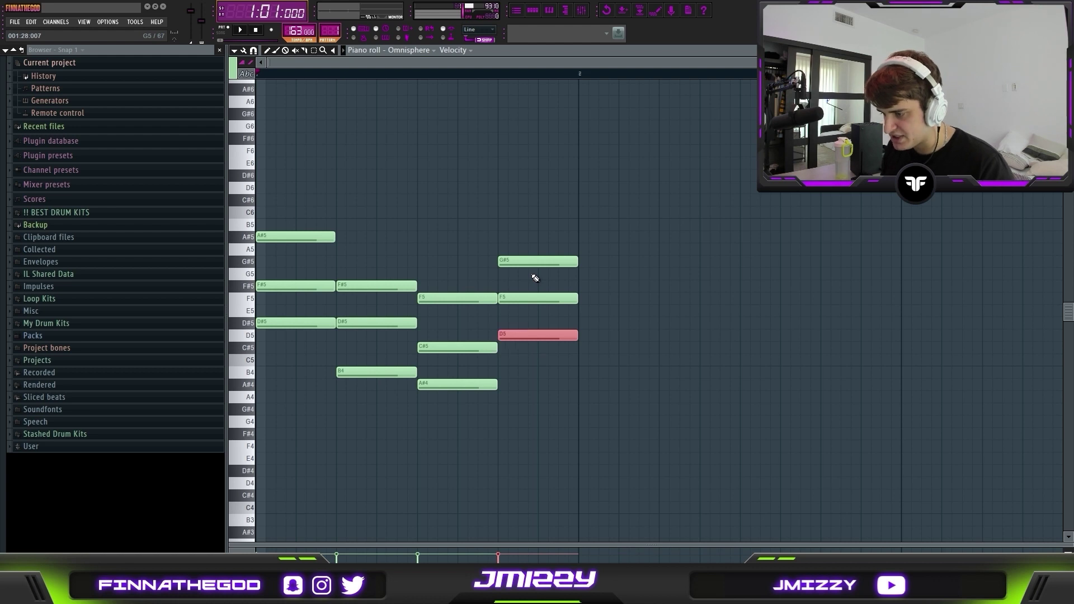
{"action": "left_click_drag", "start_coordinate": [516, 317], "coordinate": [546, 377]}
{"action": "left_click_drag", "start_coordinate": [547, 377], "coordinate": [530, 330]}
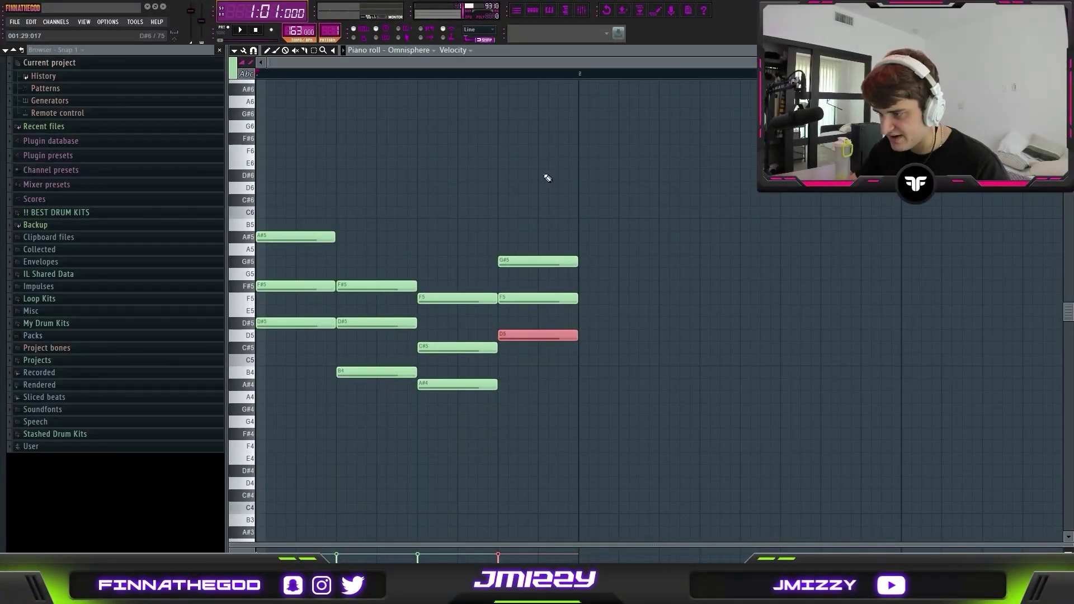
Step: Stretch the four chords over two bars, play them back and select the whole two-bar range
{"action": "left_click_drag", "start_coordinate": [548, 178], "coordinate": [585, 437]}
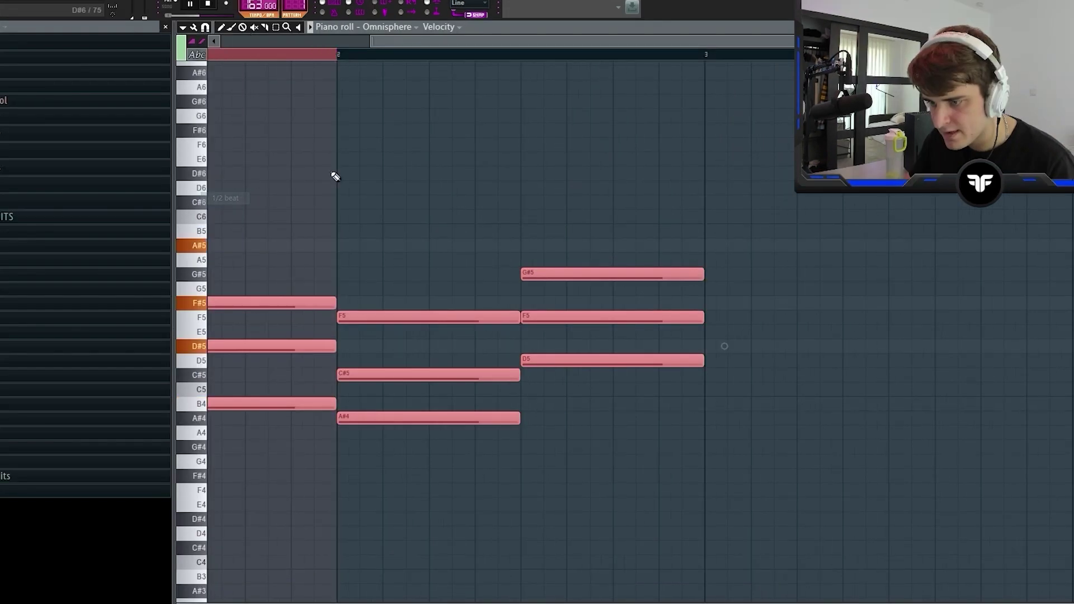
{"action": "scroll", "coordinate": [334, 175], "scroll_direction": "down", "scroll_amount": 2}
{"action": "left_click", "coordinate": [436, 110], "text": "ctrl"}
{"action": "left_click", "coordinate": [435, 55], "text": "ctrl"}
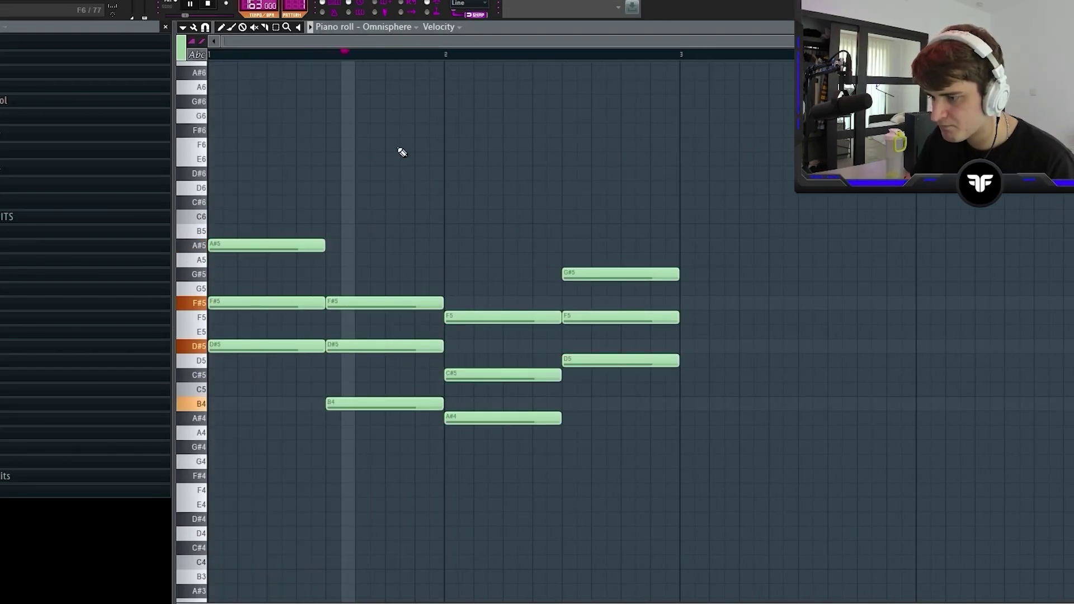
{"action": "key", "text": "ctrl+a"}
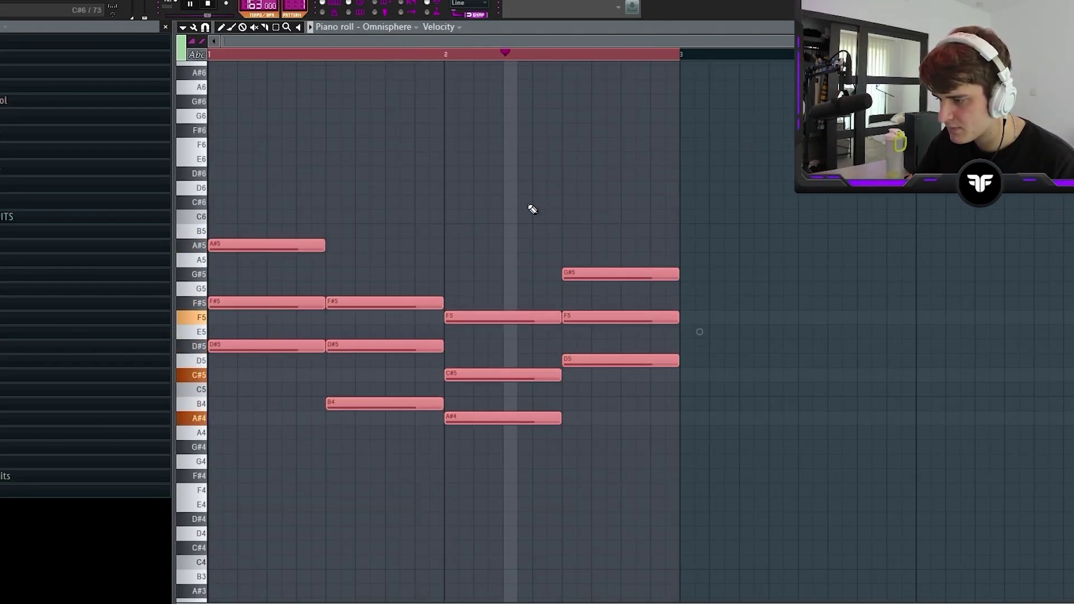
{"action": "key", "text": "ctrl+d"}
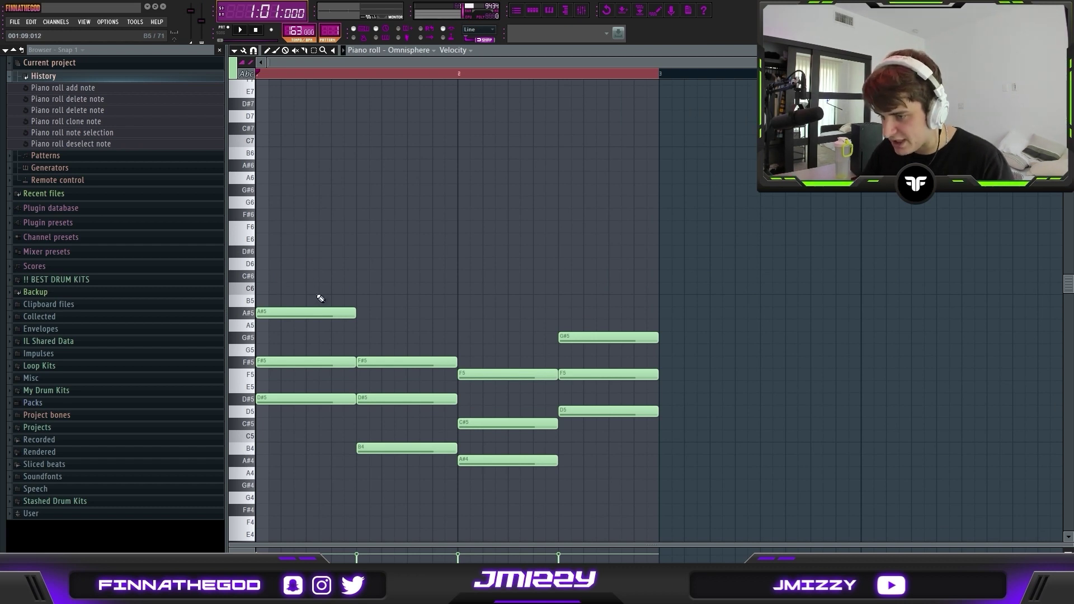
Step: Scatter extra notes above the four chords, between A5 and C7, across the two bars
{"action": "left_click", "coordinate": [269, 264]}
{"action": "left_click", "coordinate": [268, 239]}
{"action": "right_click", "coordinate": [270, 264]}
{"action": "left_click", "coordinate": [268, 288]}
{"action": "right_click", "coordinate": [269, 239]}
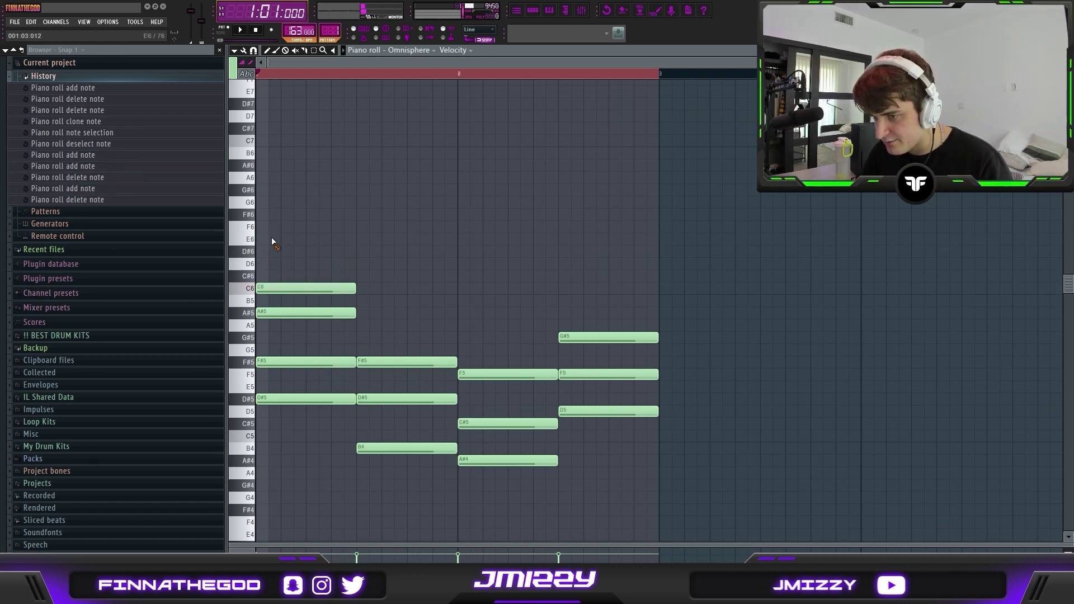
{"action": "left_click", "coordinate": [268, 263]}
{"action": "left_click", "coordinate": [269, 223]}
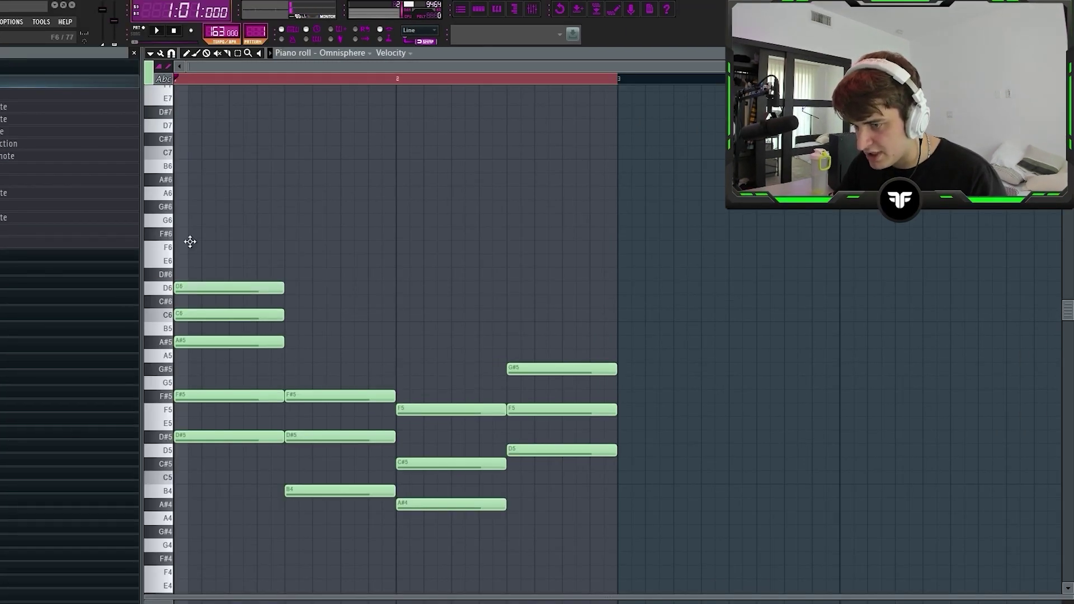
{"action": "left_click", "coordinate": [190, 247]}
{"action": "left_click", "coordinate": [219, 179]}
{"action": "left_click", "coordinate": [342, 246]}
{"action": "left_click", "coordinate": [439, 207]}
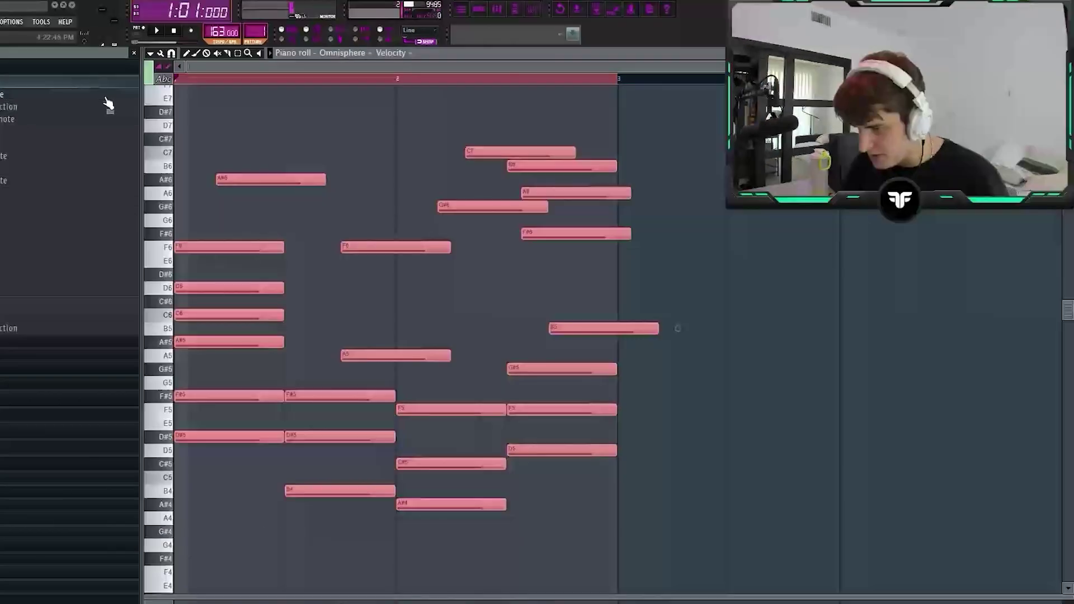
Step: Try a strum on all the notes, undo it and remove the scattered notes above the chords
{"action": "key", "text": "alt+s"}
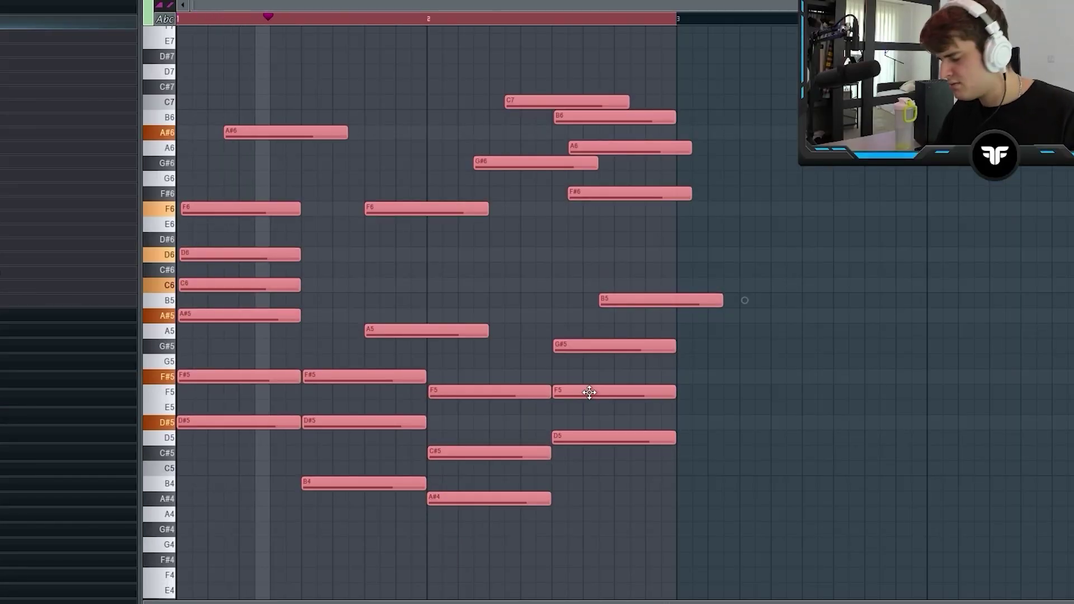
{"action": "key", "text": "space"}
{"action": "key", "text": "ctrl+z"}
{"action": "key", "text": "ctrl+z"}
{"action": "key", "text": "ctrl+z"}
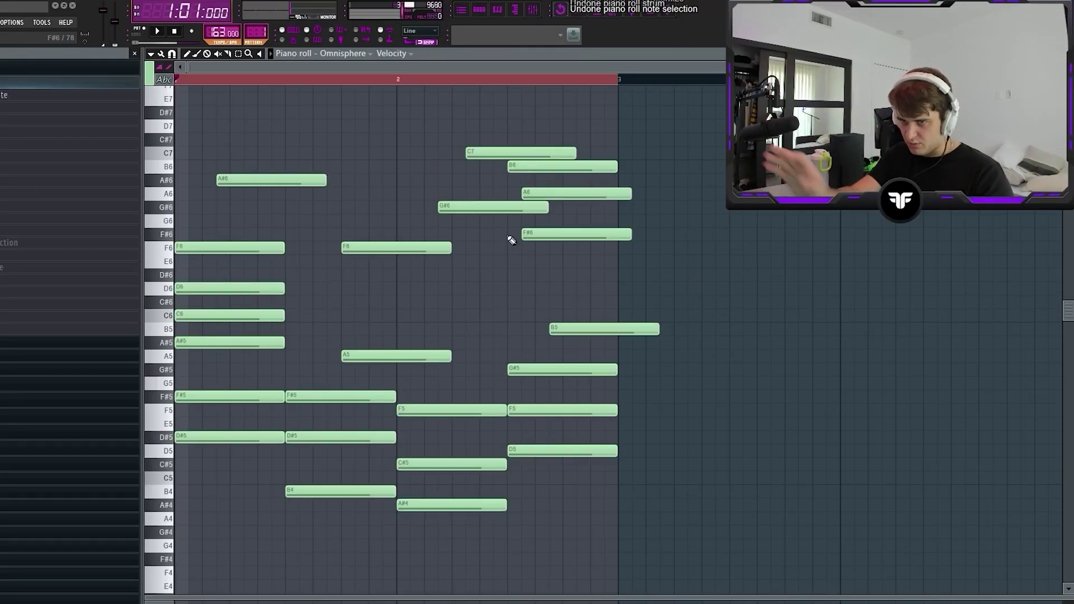
{"action": "left_click", "coordinate": [5, 95]}
{"action": "right_click", "coordinate": [224, 315]}
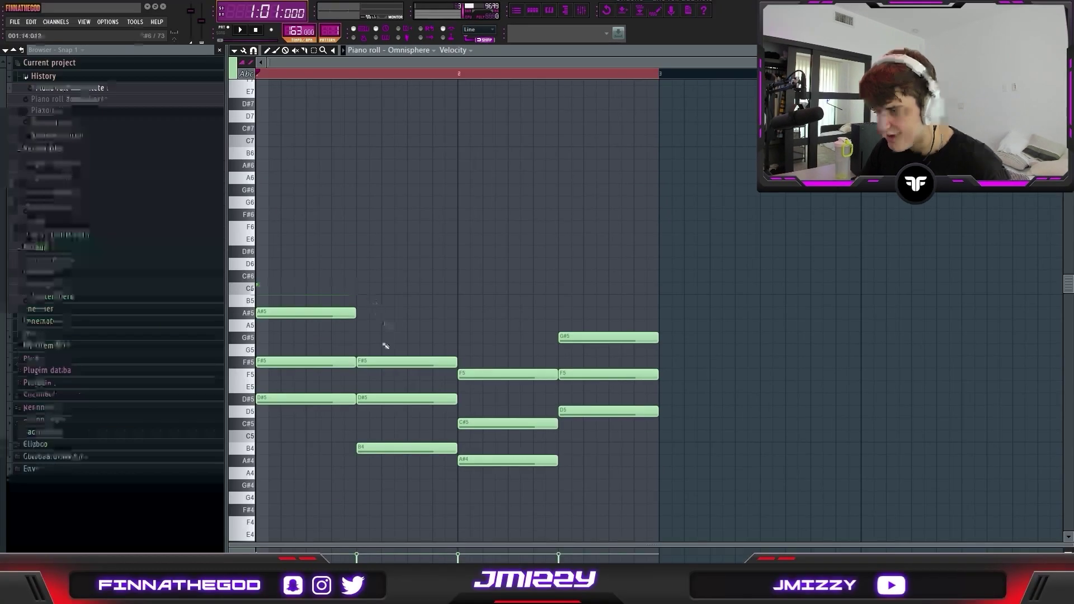
Step: Shift the top note of each of the four chords later by an eighth of a bar
{"action": "scroll", "coordinate": [206, 352], "scroll_direction": "up", "scroll_amount": 2}
{"action": "left_click_drag", "start_coordinate": [285, 316], "coordinate": [311, 316]}
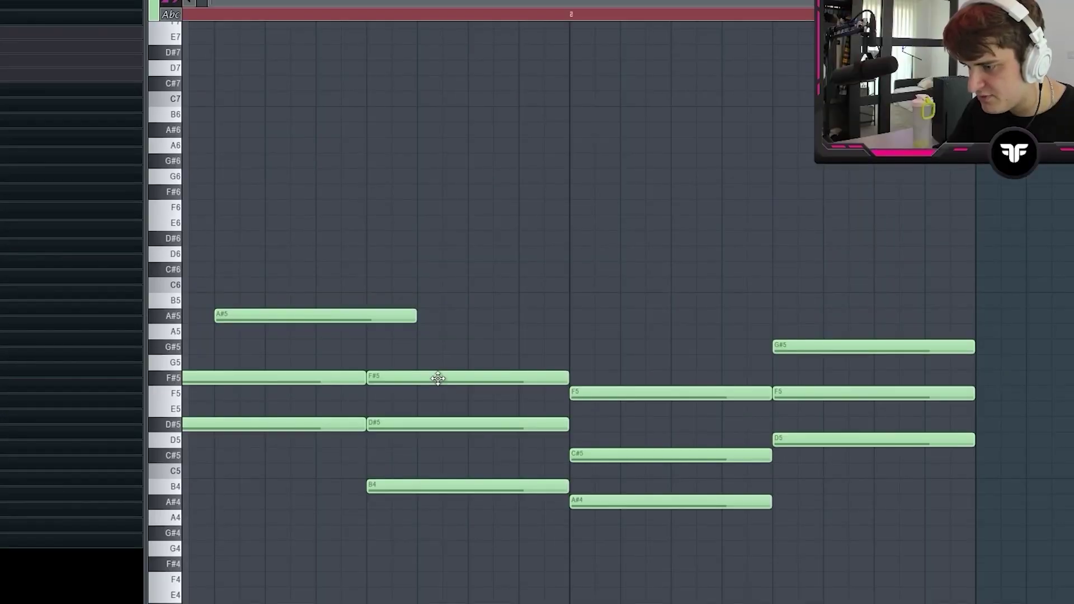
{"action": "left_click_drag", "start_coordinate": [458, 361], "coordinate": [499, 363]}
{"action": "left_click_drag", "start_coordinate": [638, 375], "coordinate": [678, 378]}
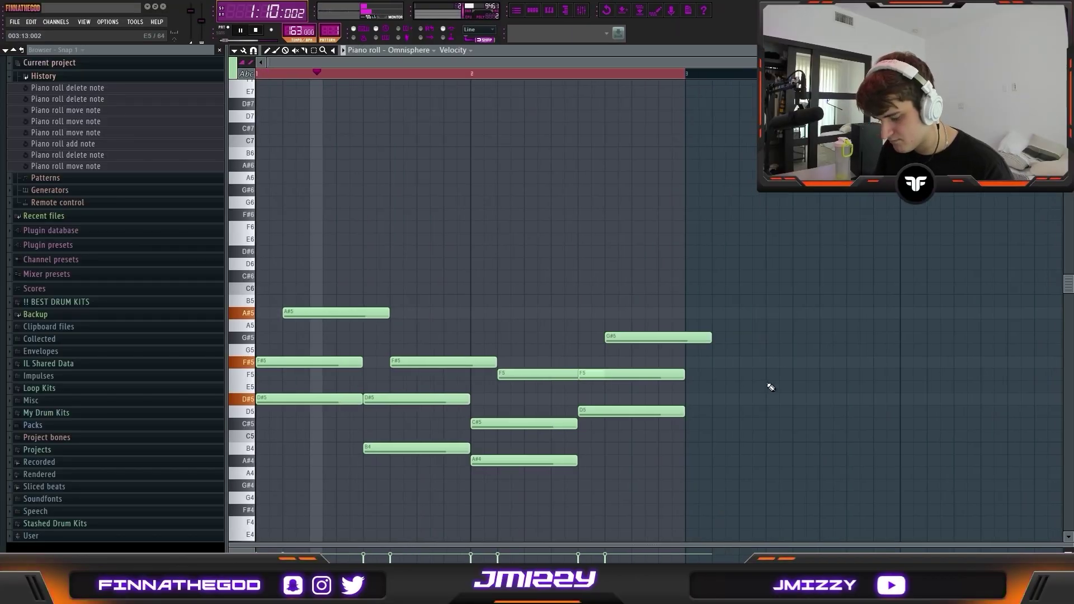
Step: Trim the delayed top notes A#5, F#5 and F5 so that each ends together with its chord
{"action": "key", "text": "ctrl+l"}
{"action": "key", "text": "ctrl+z"}
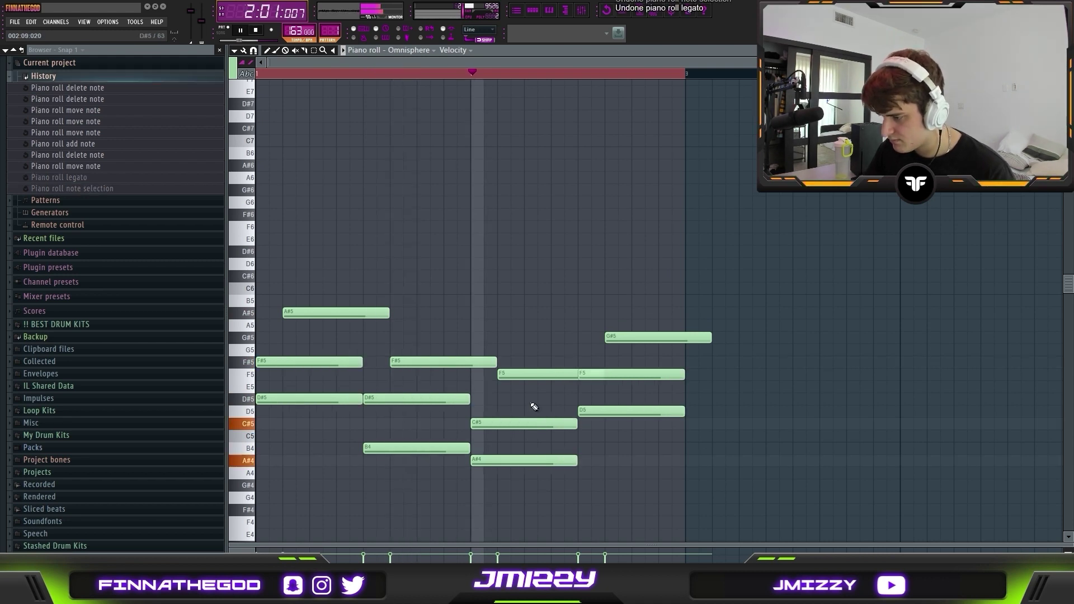
{"action": "left_click_drag", "start_coordinate": [532, 405], "coordinate": [469, 362]}
{"action": "left_click", "coordinate": [488, 344], "text": "ctrl"}
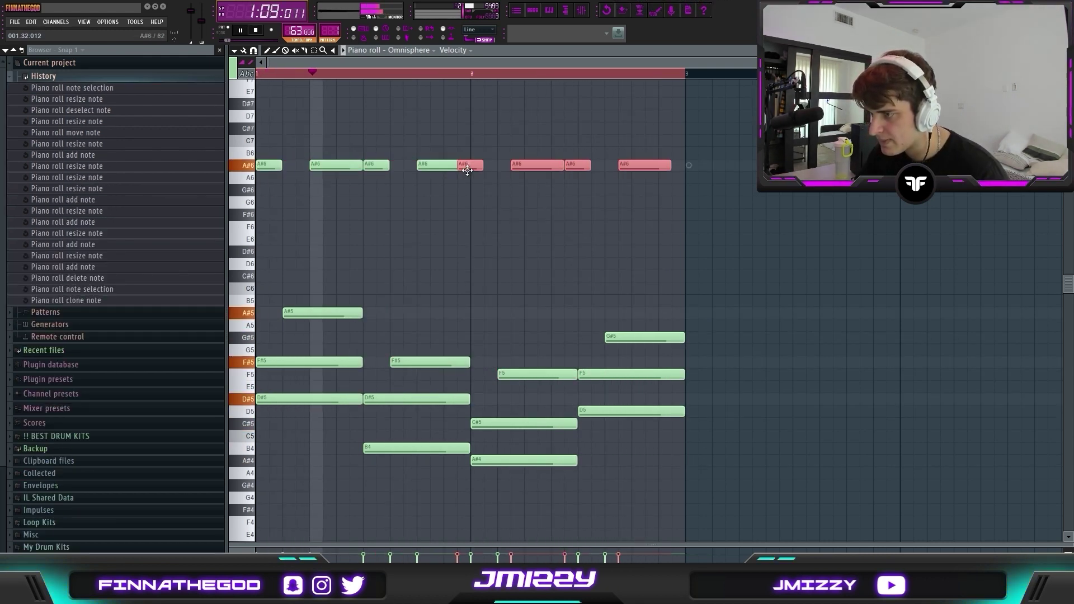
Step: Add a repeating A#6 line at reduced velocity above the chords and raise each chord's middle note an octave
{"action": "left_click_drag", "start_coordinate": [467, 170], "coordinate": [481, 170]}
{"action": "left_click_drag", "start_coordinate": [675, 194], "coordinate": [275, 162]}
{"action": "left_click", "coordinate": [330, 167]}
{"action": "left_click", "coordinate": [406, 147], "text": "ctrl"}
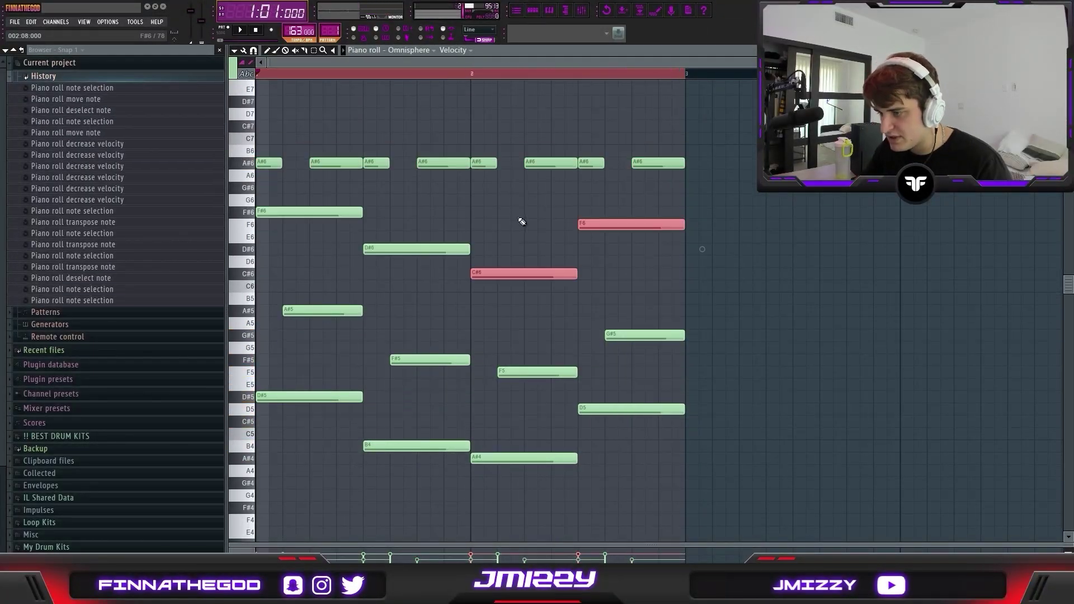
Step: Try the raised middle notes of the last three chords an octave lower, and raise them again
{"action": "left_click_drag", "start_coordinate": [657, 292], "coordinate": [630, 455]}
{"action": "key", "text": "ctrl+Down"}
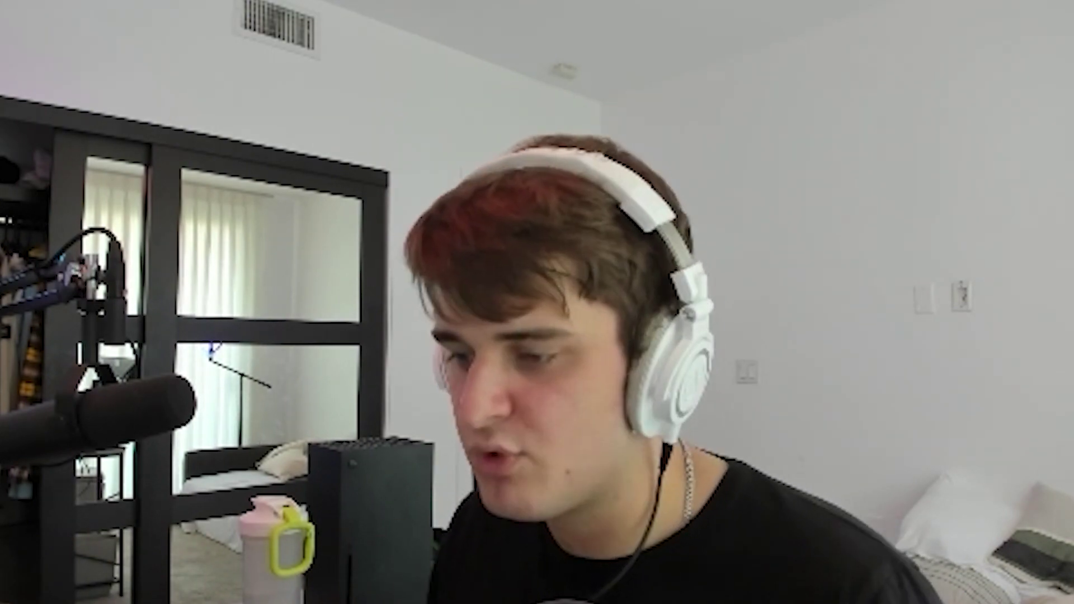
{"action": "key", "text": "ctrl+Up"}
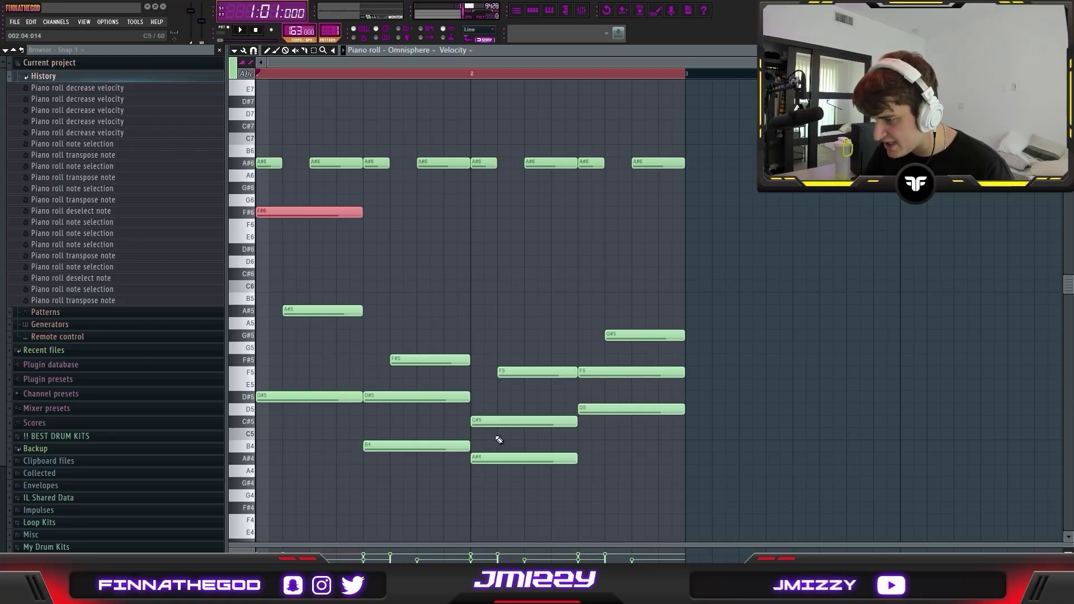
{"action": "left_click_drag", "start_coordinate": [499, 440], "coordinate": [452, 394]}
{"action": "key", "text": "ctrl+Up"}
Step: Apply a strum to the melody notes and randomize them
{"action": "key", "text": "alt+s"}
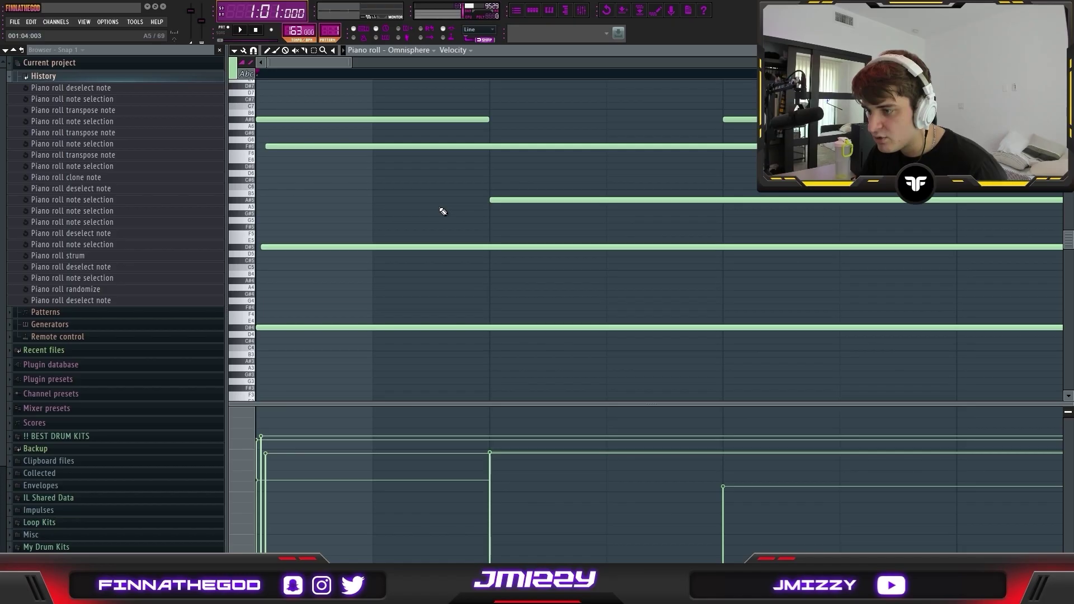
{"action": "scroll", "coordinate": [439, 210], "scroll_direction": "down", "scroll_amount": 3}
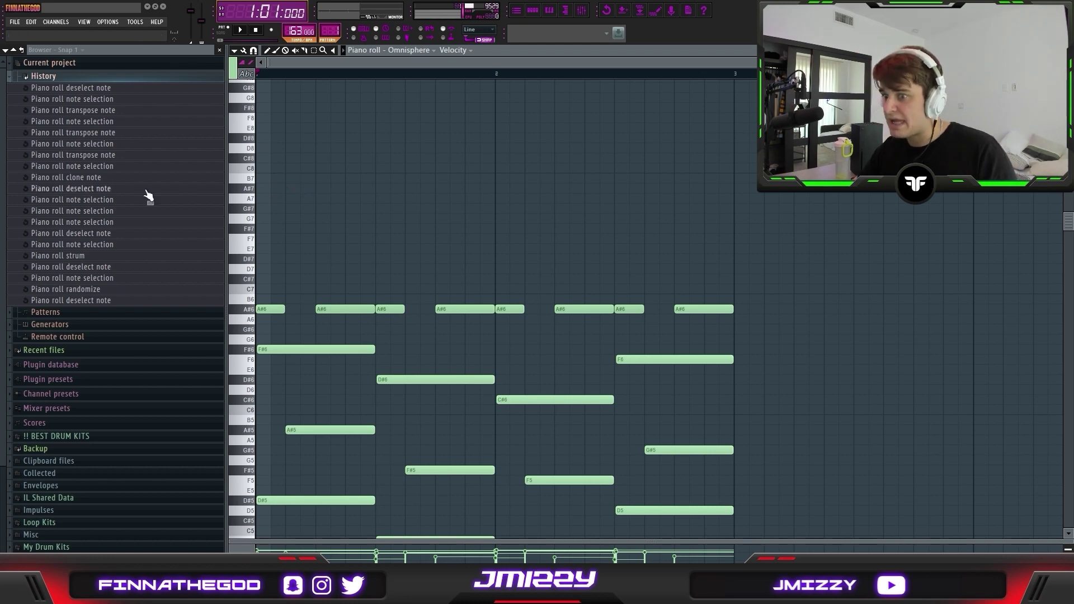
{"action": "left_click_drag", "start_coordinate": [375, 243], "coordinate": [249, 183]}
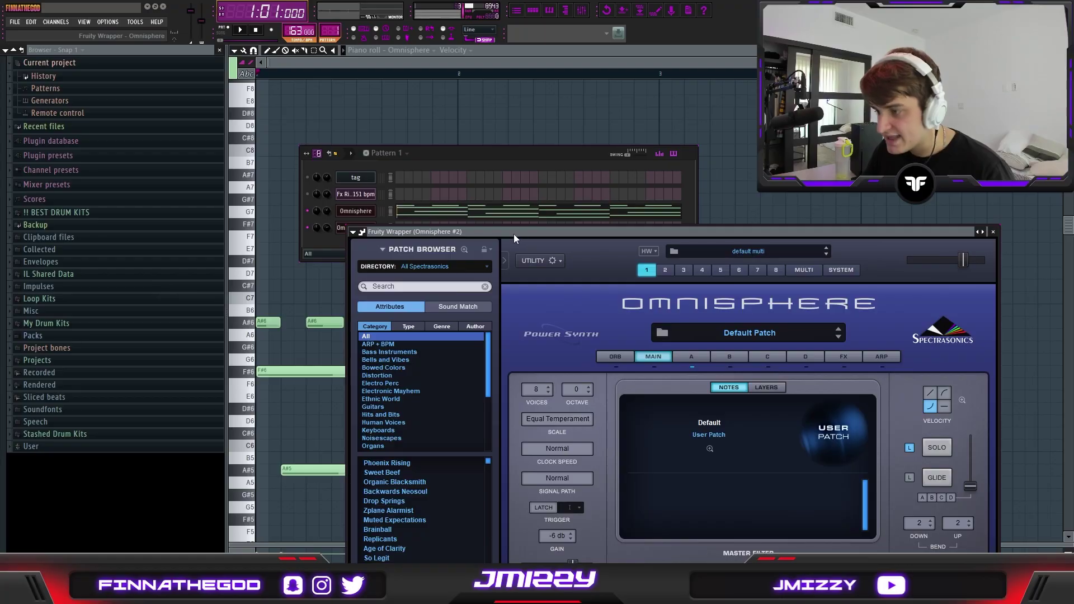
Step: Arrange the second Omnisphere's window beside the channel rack and pick a category in its patch browser
{"action": "left_click_drag", "start_coordinate": [513, 234], "coordinate": [619, 113]}
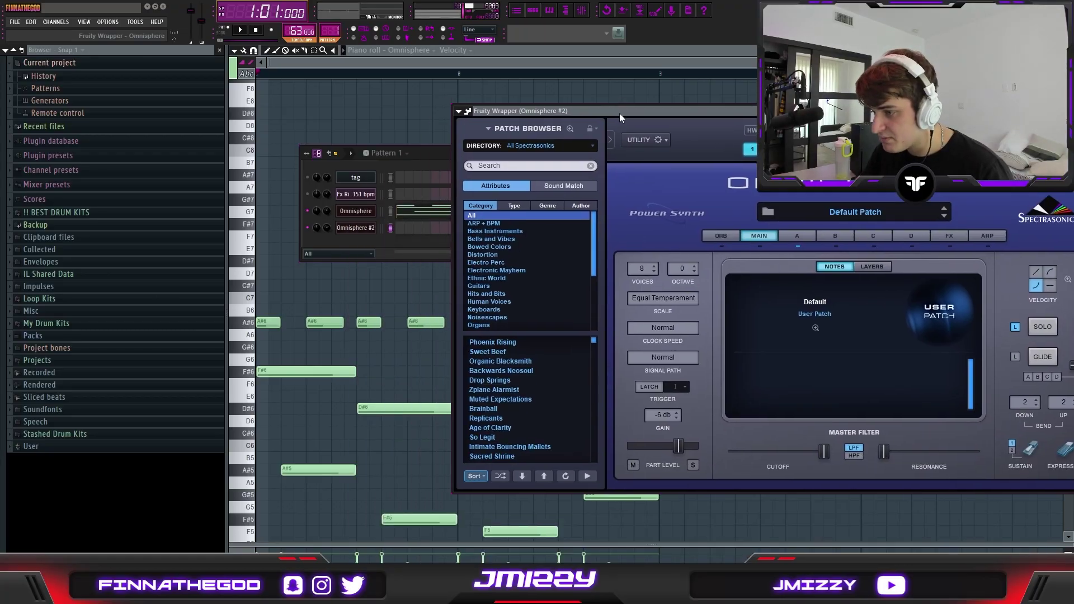
{"action": "left_click", "coordinate": [425, 151]}
{"action": "left_click_drag", "start_coordinate": [425, 149], "coordinate": [339, 138]}
{"action": "left_click_drag", "start_coordinate": [517, 112], "coordinate": [547, 101]}
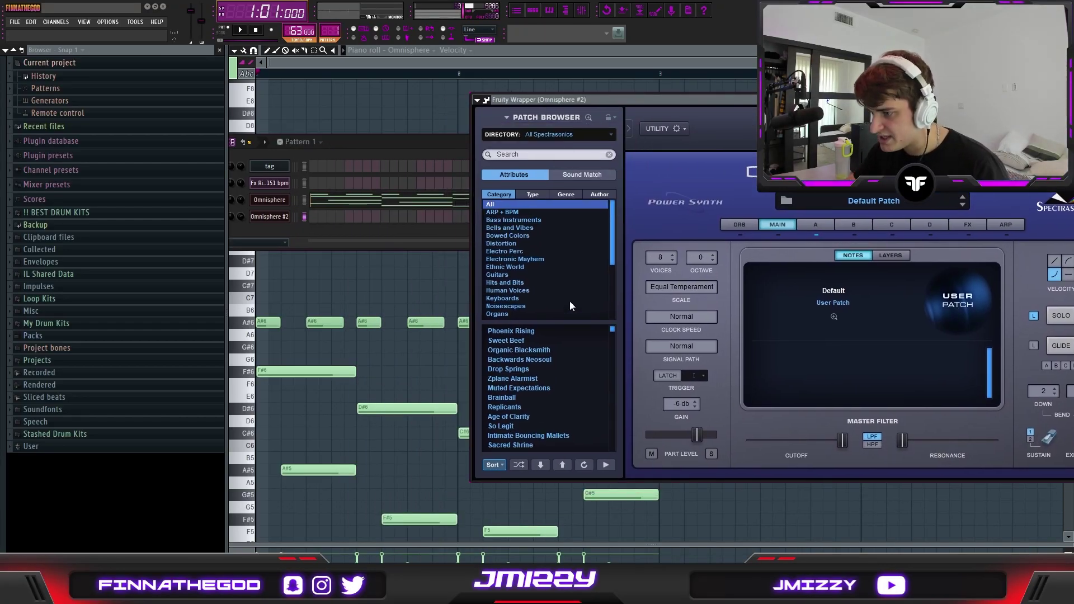
{"action": "scroll", "coordinate": [515, 250], "scroll_direction": "down", "scroll_amount": 2}
{"action": "left_click", "coordinate": [516, 268]}
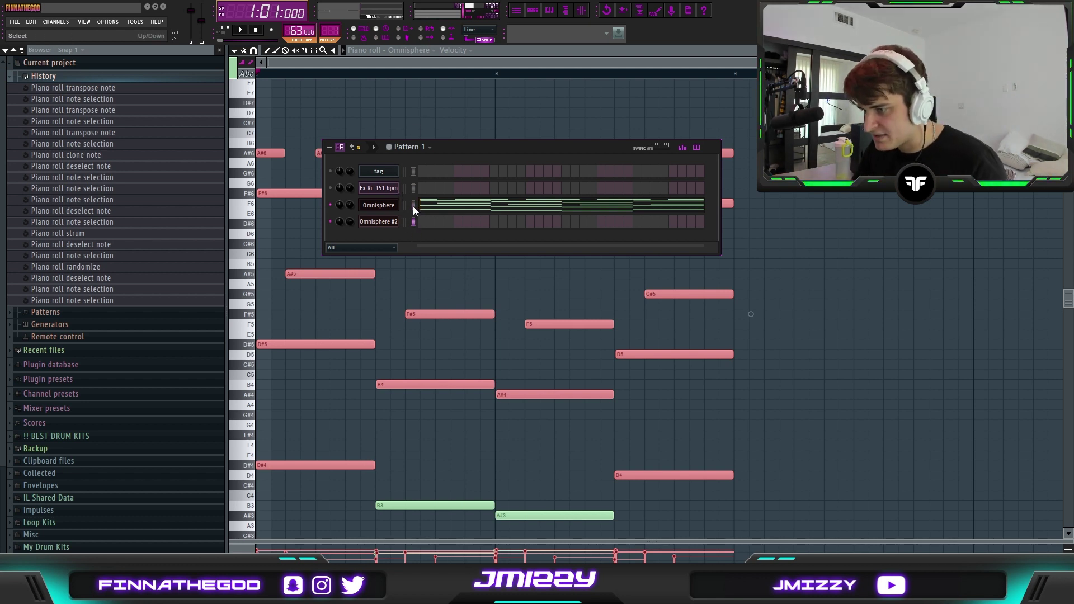
Step: Paste the notes into Omnisphere #2, then extend its D#7 note to the A#7 note and the first A#7 note to the C#8 note
{"action": "key", "text": "ctrl+v"}
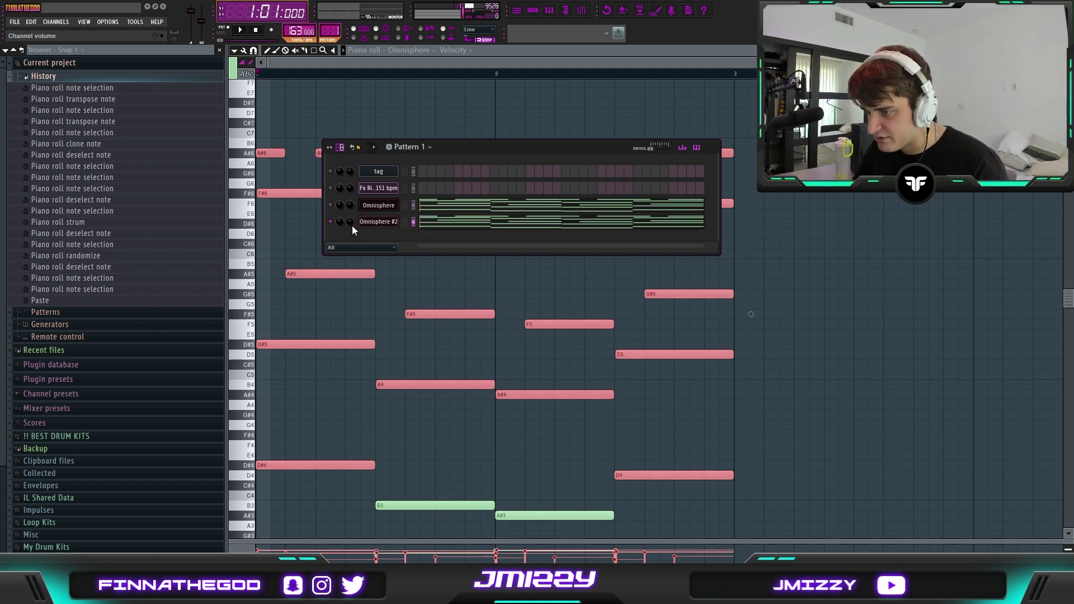
{"action": "left_click", "coordinate": [376, 224]}
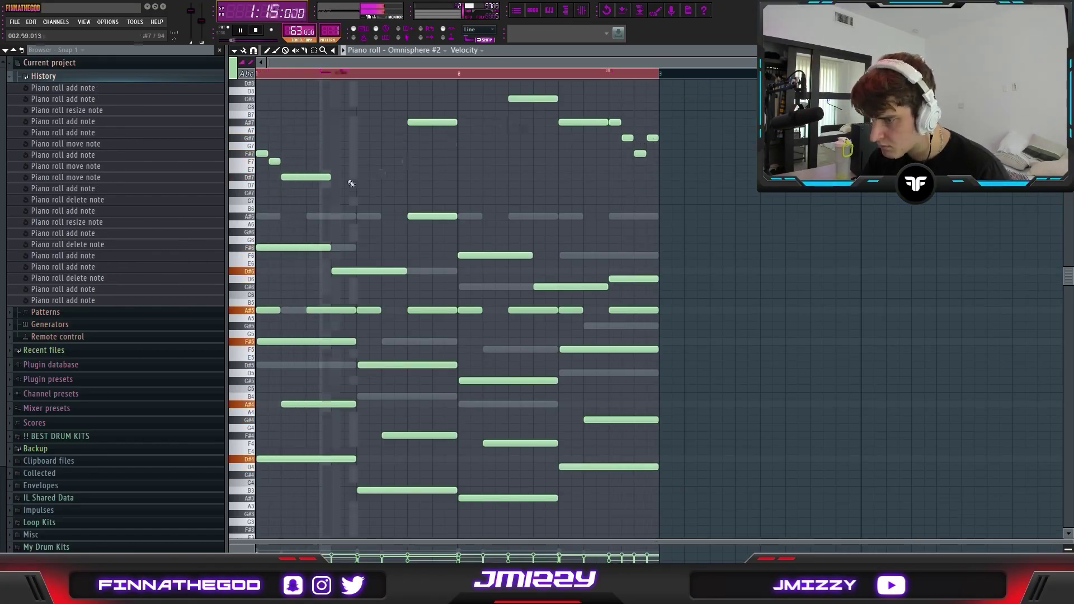
{"action": "left_click_drag", "start_coordinate": [330, 177], "coordinate": [407, 177]}
{"action": "left_click_drag", "start_coordinate": [457, 122], "coordinate": [508, 122]}
Step: Browse the Key patches in the second Omnisphere, load Key - More and reposition the plugin window
{"action": "left_click", "coordinate": [535, 13]}
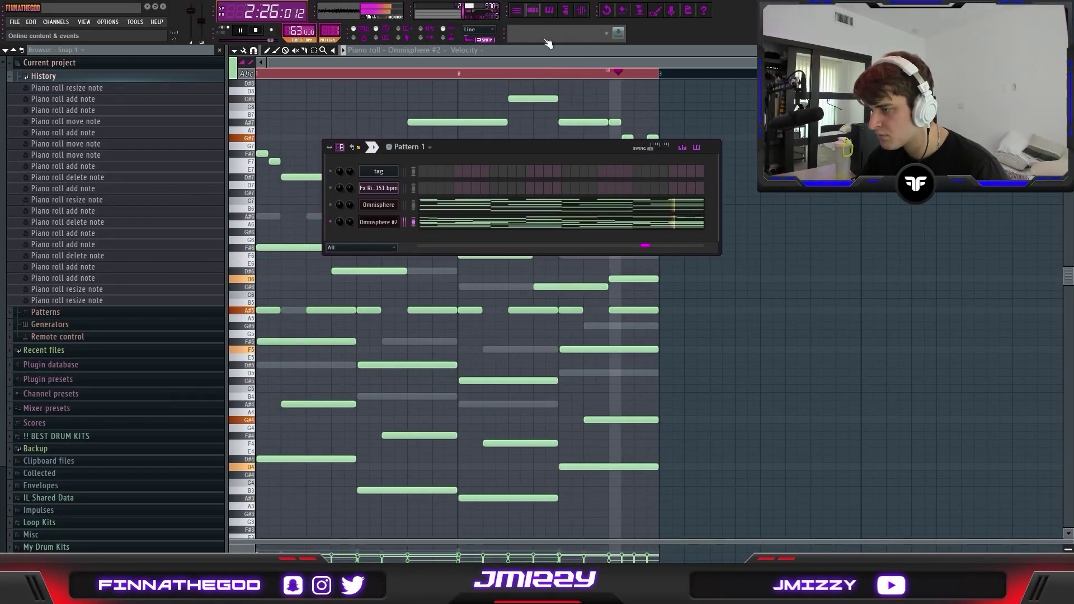
{"action": "left_click", "coordinate": [398, 437]}
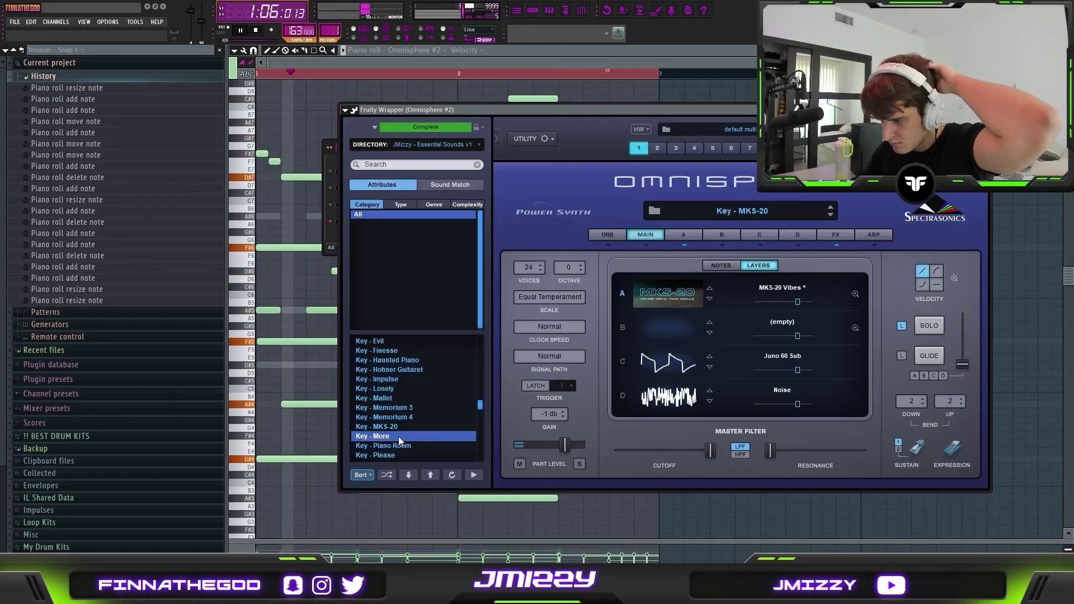
{"action": "scroll", "coordinate": [397, 420], "scroll_direction": "down", "scroll_amount": 3}
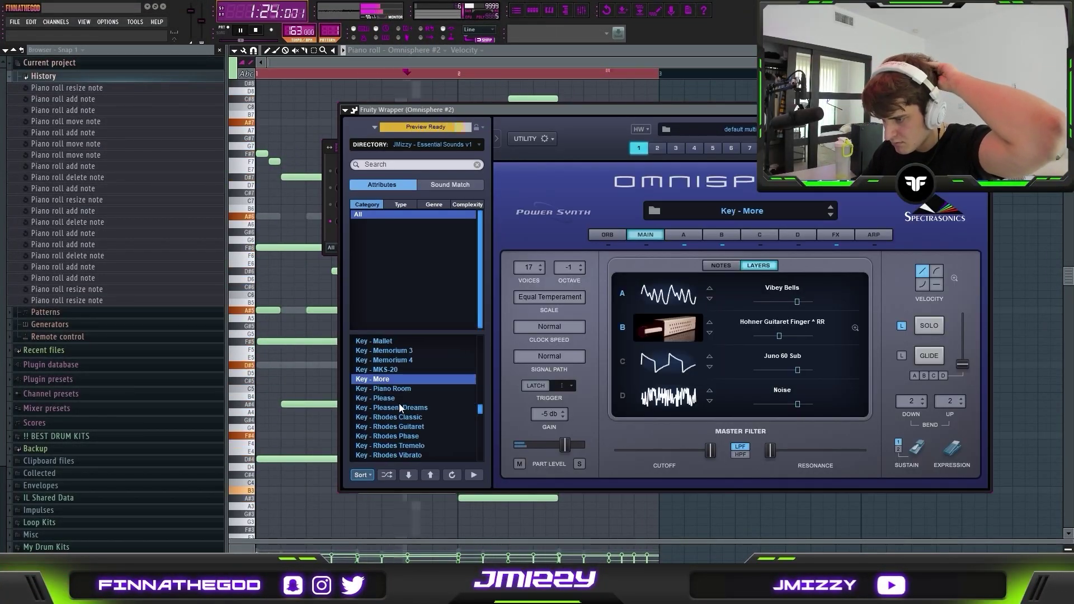
{"action": "left_click", "coordinate": [329, 237]}
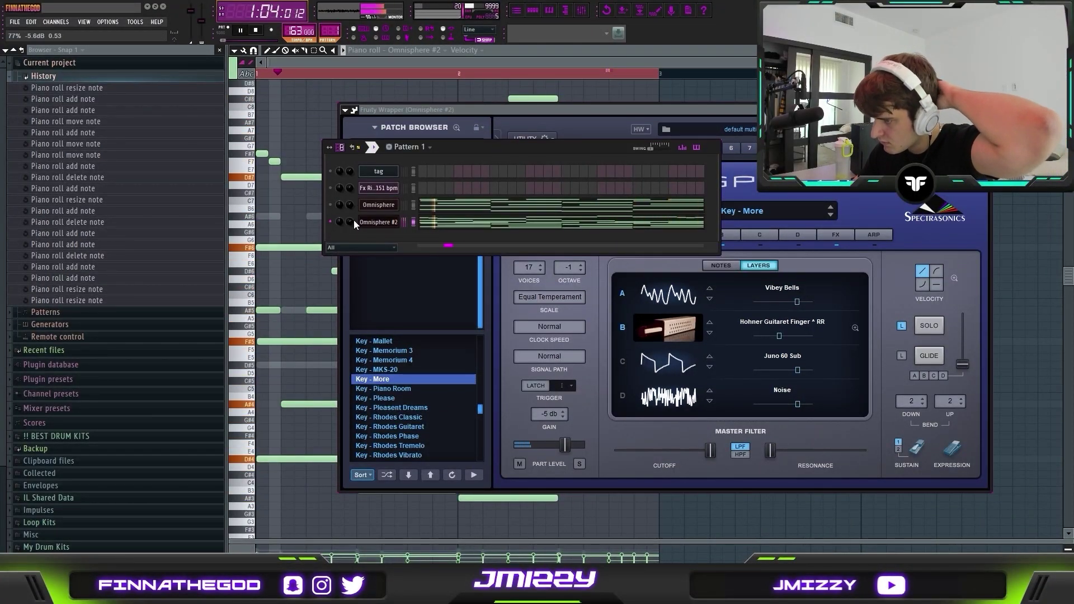
{"action": "left_click", "coordinate": [379, 222]}
{"action": "left_click", "coordinate": [383, 222]}
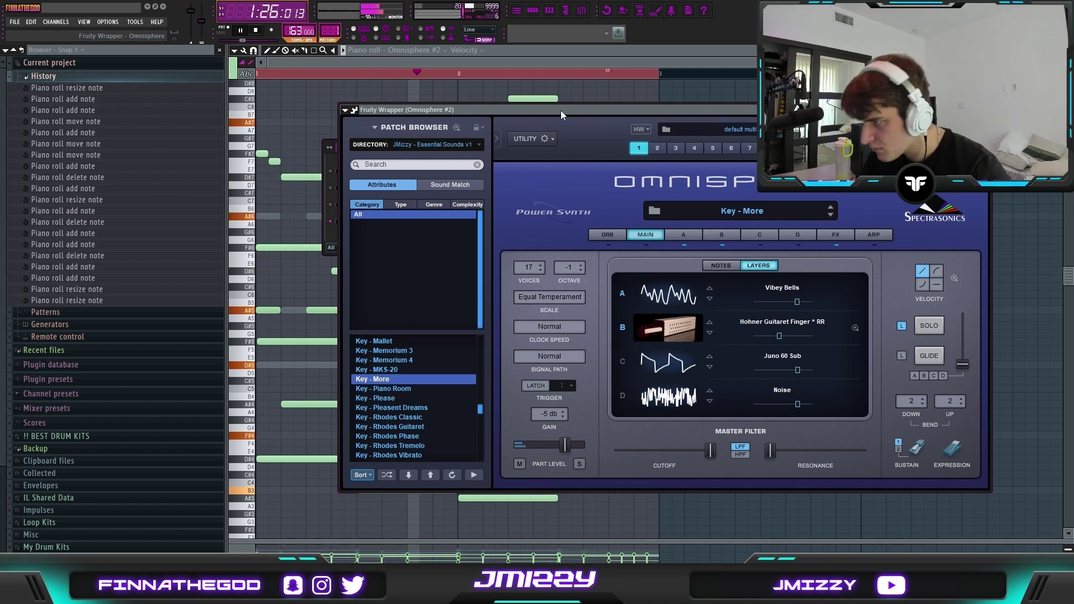
{"action": "left_click_drag", "start_coordinate": [561, 110], "coordinate": [593, 208]}
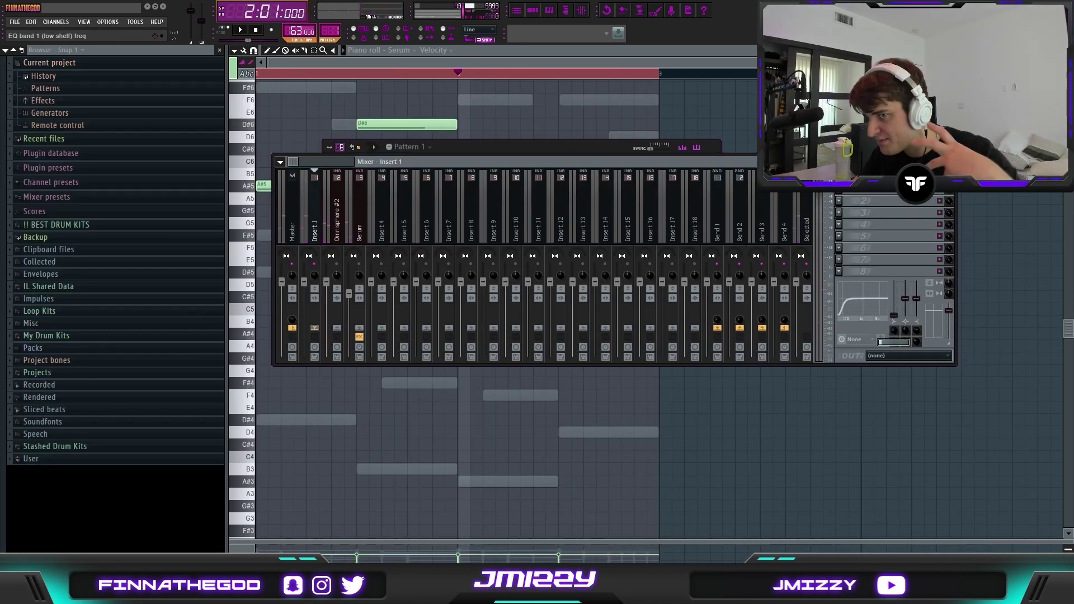
Step: Adjust the low-shelf EQ frequency on mixer Insert 1 and clone the Serum channel
{"action": "left_click_drag", "start_coordinate": [892, 331], "coordinate": [893, 328]}
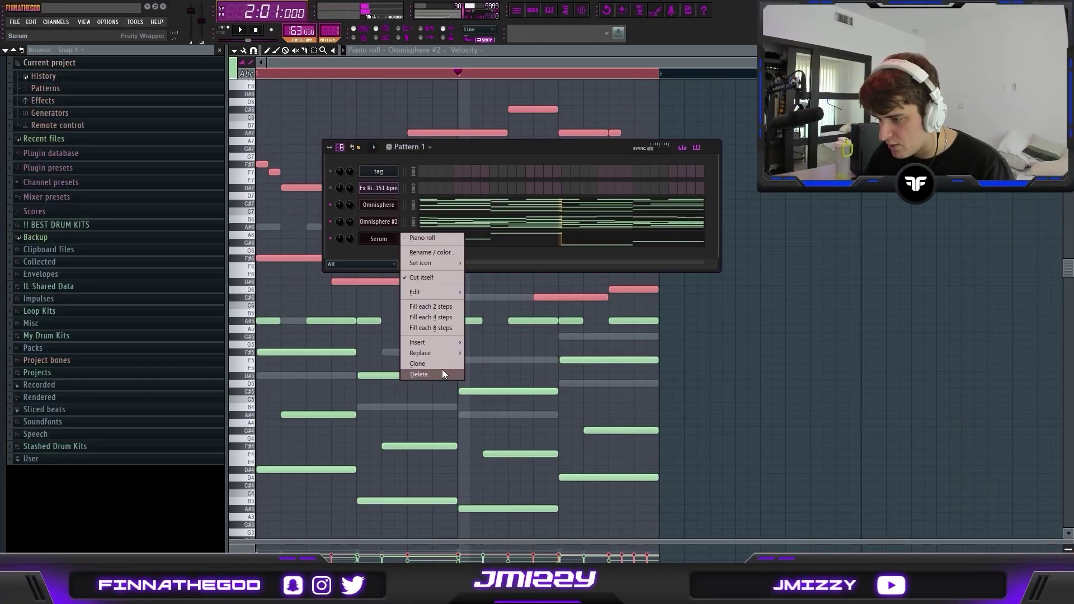
{"action": "left_click", "coordinate": [441, 368]}
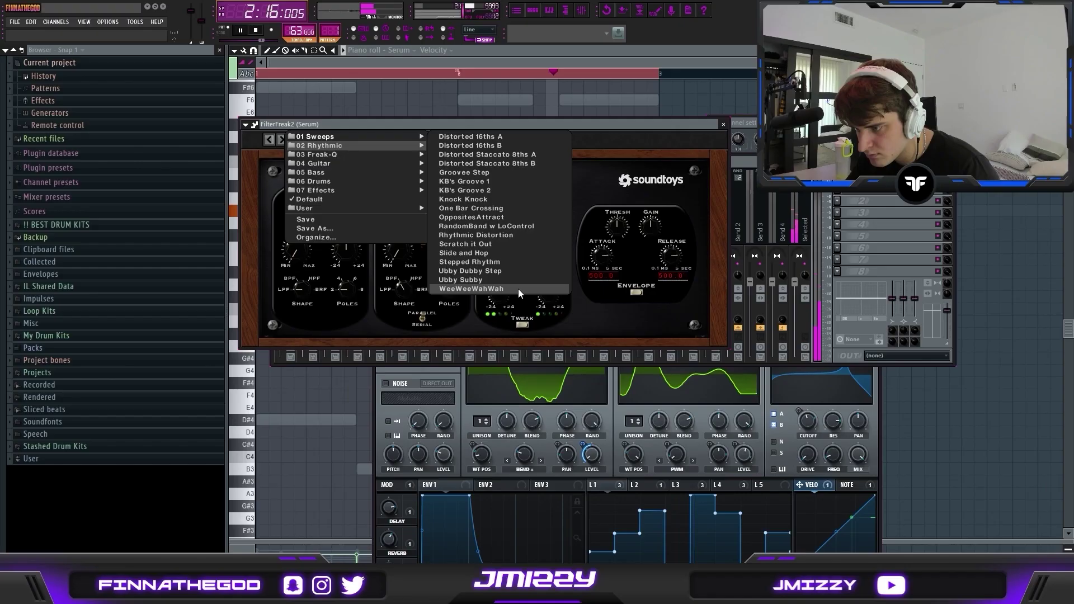
{"action": "left_click", "coordinate": [518, 289]}
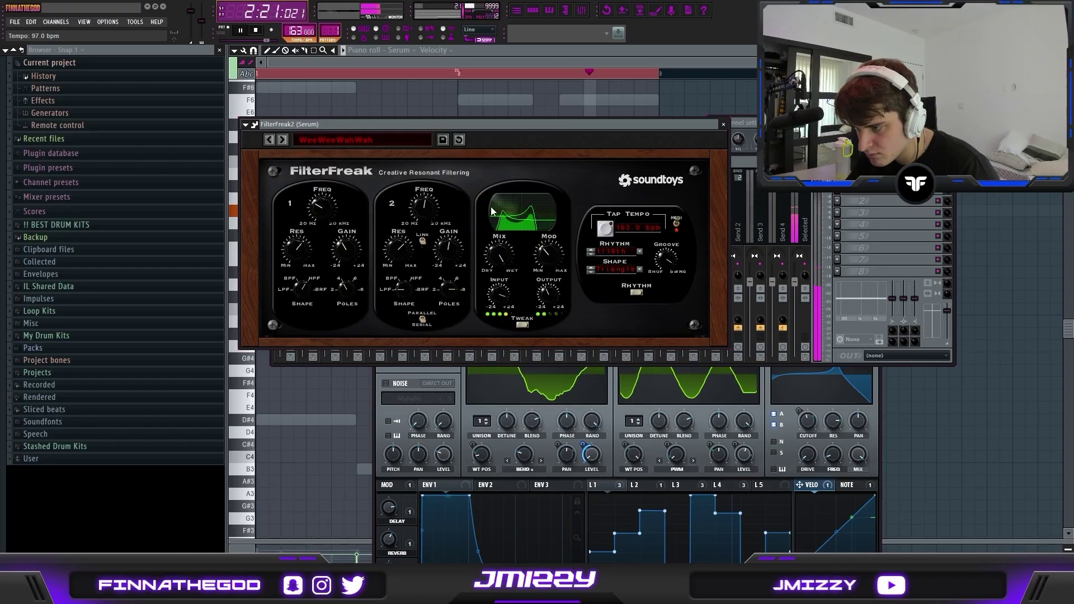
Step: Switch the Serum track's FilterFreak to the preceding Ubby Gubby preset and put the mixer away
{"action": "left_click", "coordinate": [268, 140]}
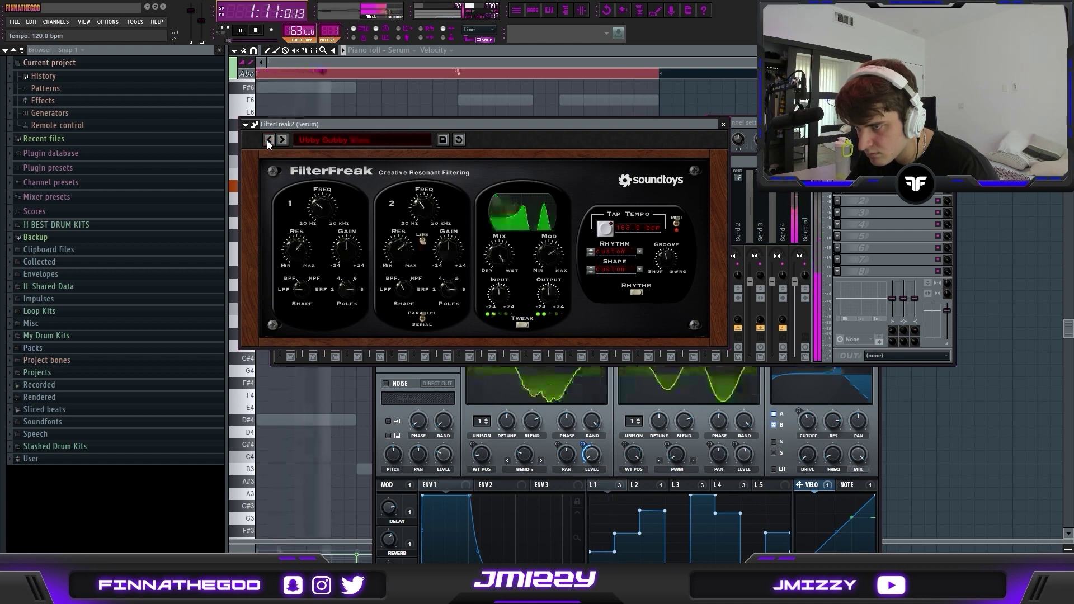
{"action": "key", "text": "F9"}
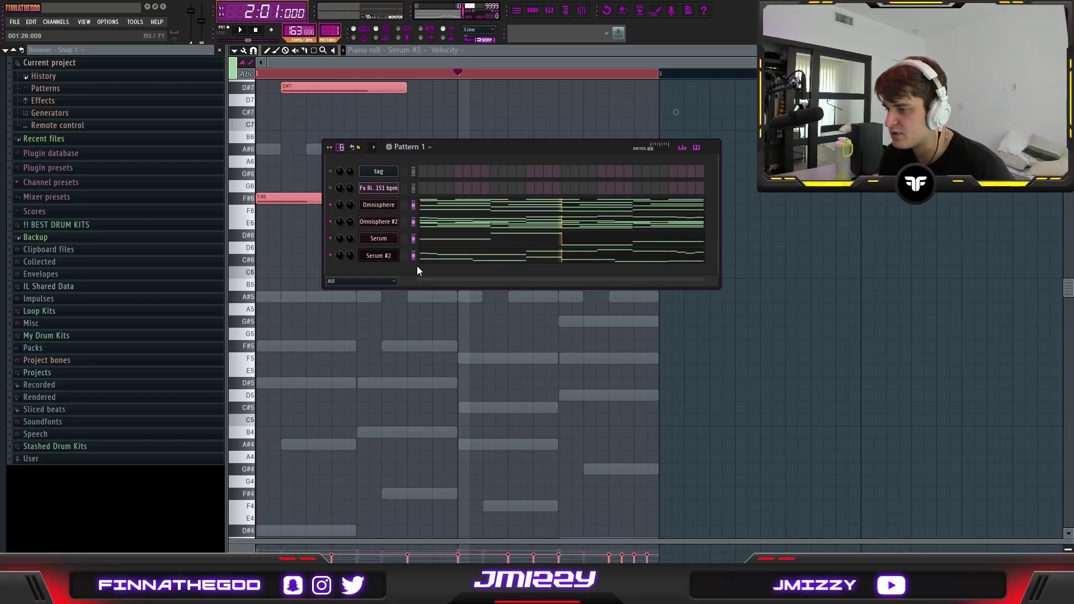
Step: Compare the A#7 and C#8 notes in the first half of the Serum #2 melody with their counterparts in the second half
{"action": "left_click", "coordinate": [414, 256]}
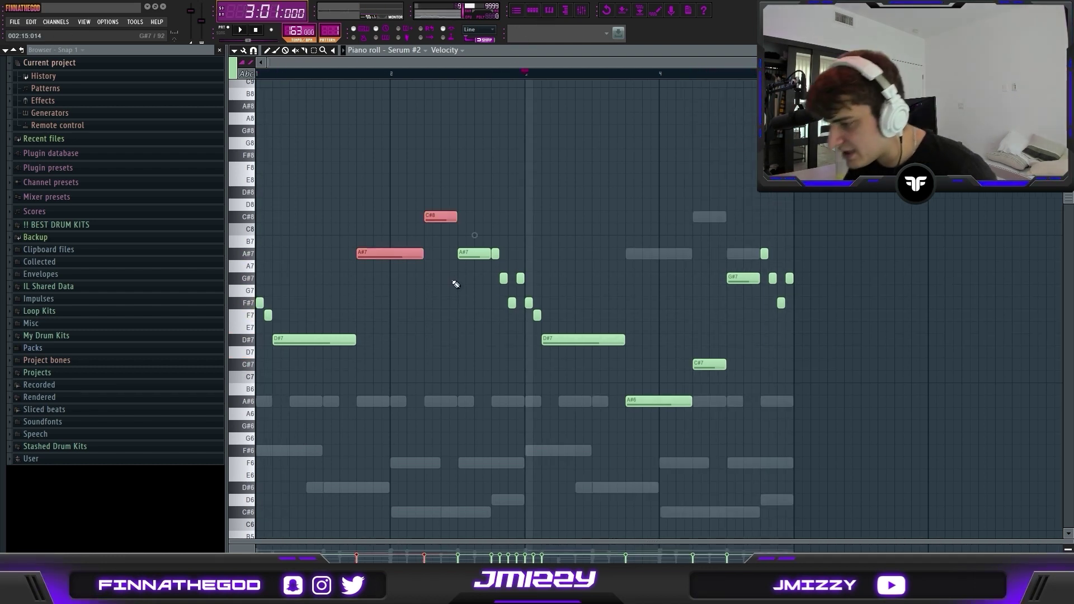
{"action": "left_click_drag", "start_coordinate": [384, 175], "coordinate": [432, 272]}
{"action": "left_click_drag", "start_coordinate": [392, 199], "coordinate": [394, 274]}
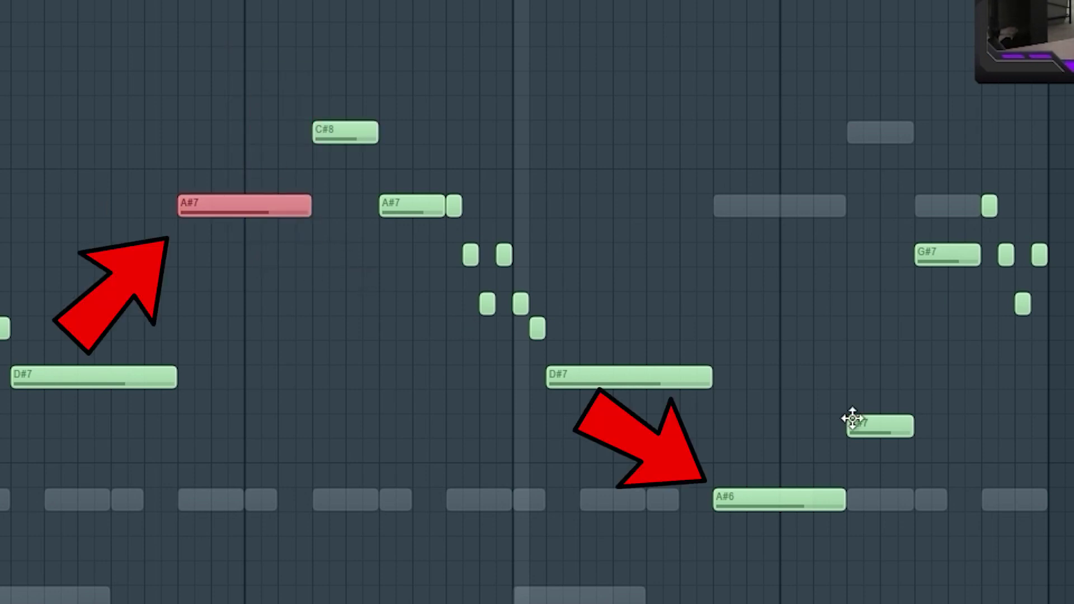
{"action": "left_click_drag", "start_coordinate": [895, 452], "coordinate": [891, 347]}
{"action": "left_click_drag", "start_coordinate": [936, 315], "coordinate": [942, 254]}
{"action": "left_click_drag", "start_coordinate": [413, 146], "coordinate": [414, 167]}
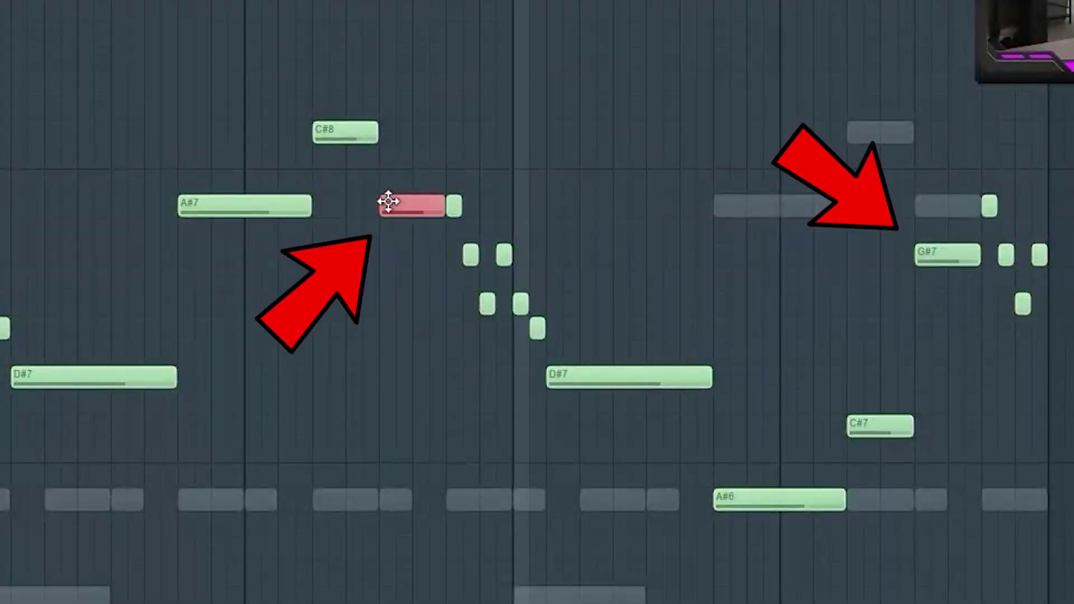
Step: Show the channel rack and mixer, and browse the kits in the My Drum Kits folder
{"action": "left_click", "coordinate": [452, 8]}
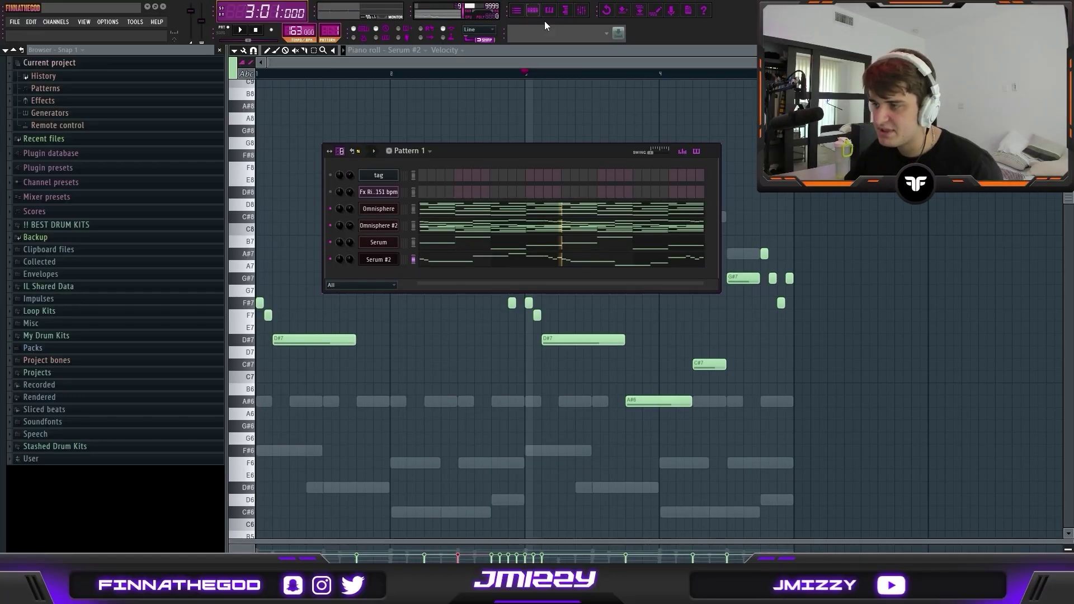
{"action": "left_click", "coordinate": [581, 10]}
{"action": "left_click", "coordinate": [46, 335]}
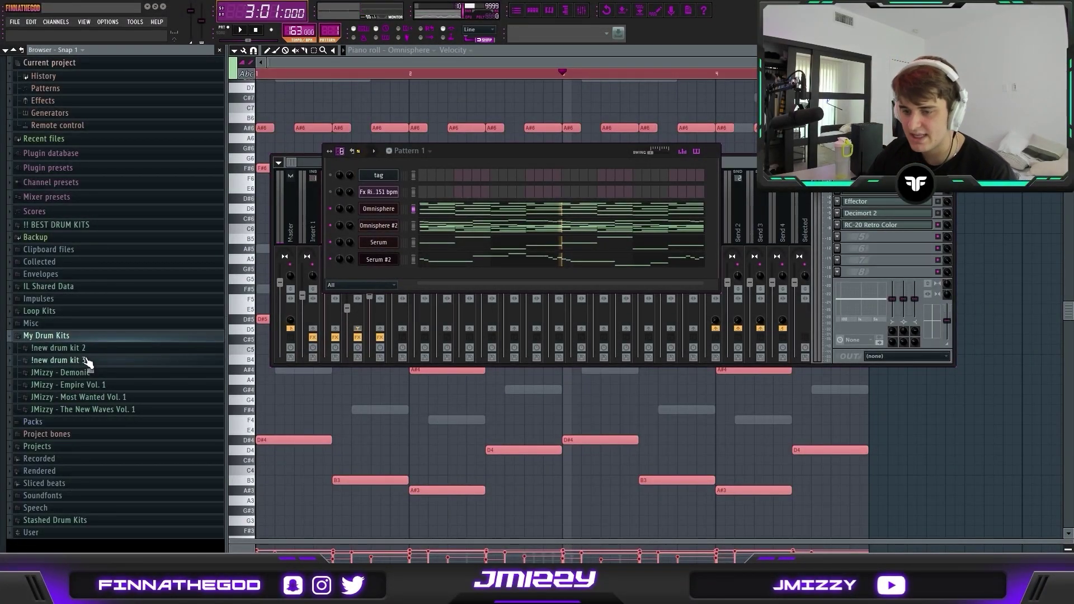
{"action": "left_click", "coordinate": [88, 361]}
{"action": "left_click", "coordinate": [83, 362]}
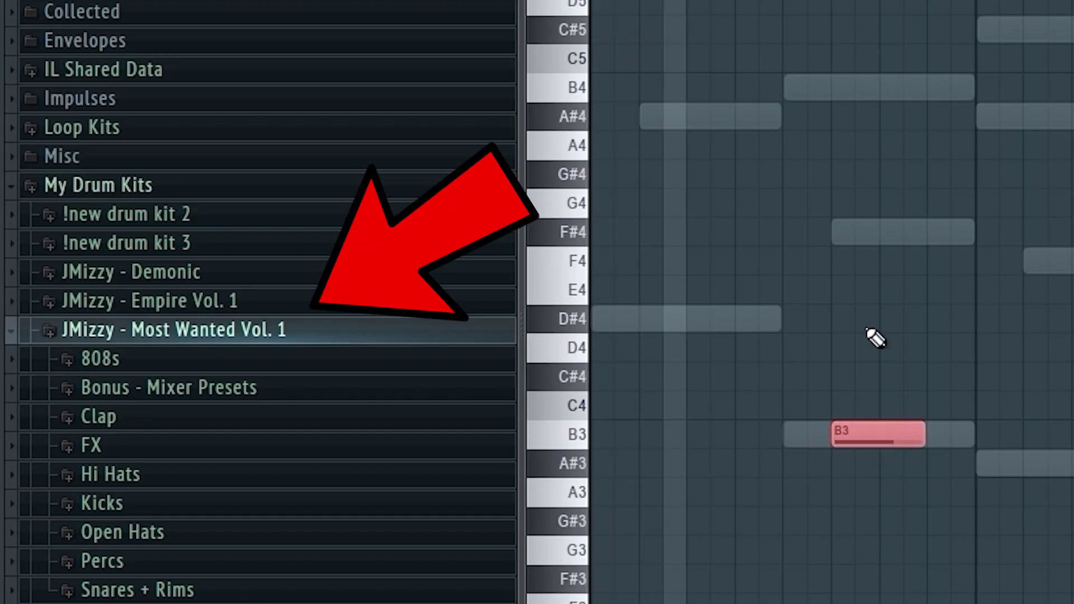
Step: Raise the 808's B3 note an octave, then add two A#3 notes and a D4 note in bar 2 and raise them an octave
{"action": "key", "text": "ctrl+Up"}
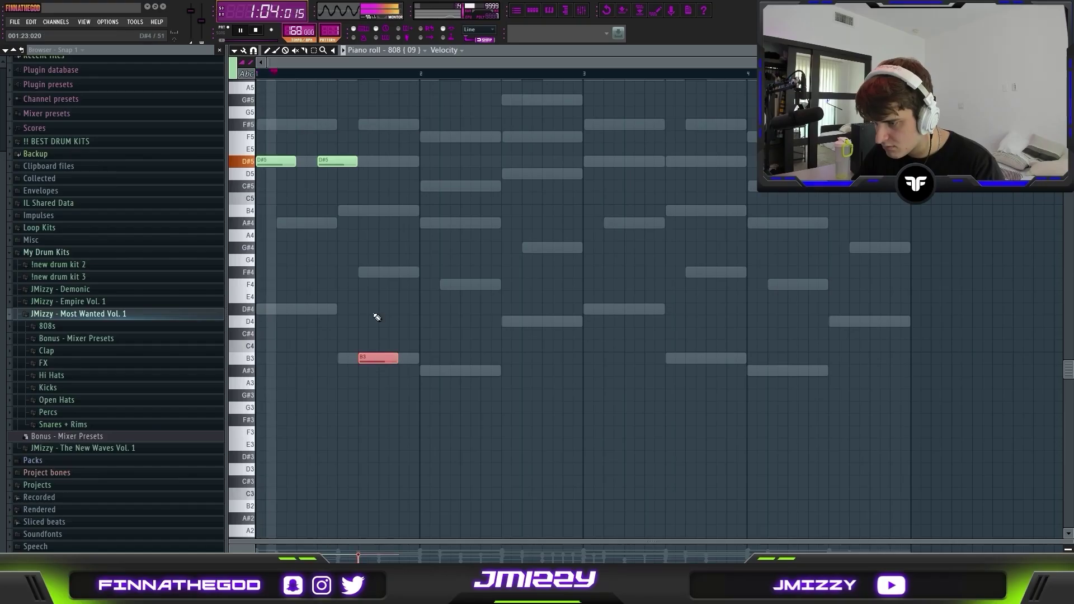
{"action": "key", "text": "ctrl+Up"}
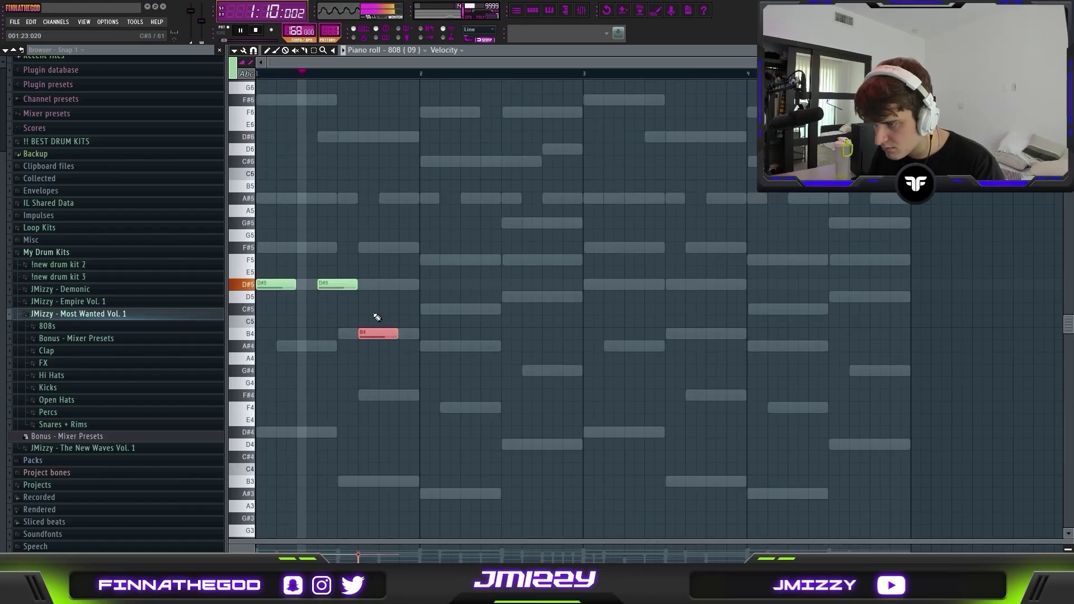
{"action": "left_click", "coordinate": [450, 491]}
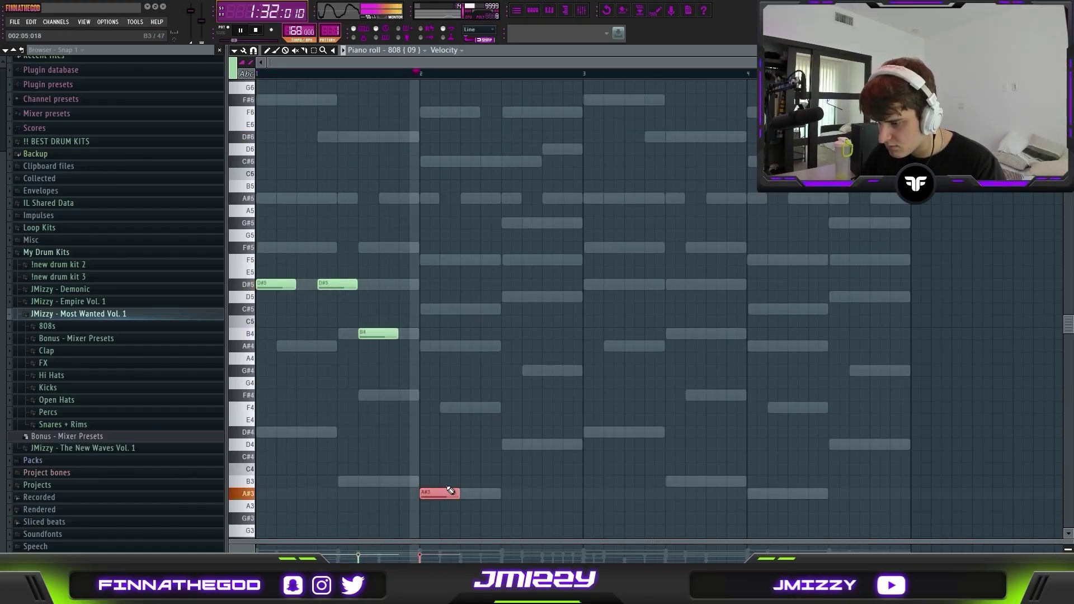
{"action": "left_click", "coordinate": [492, 492]}
{"action": "left_click", "coordinate": [531, 445]}
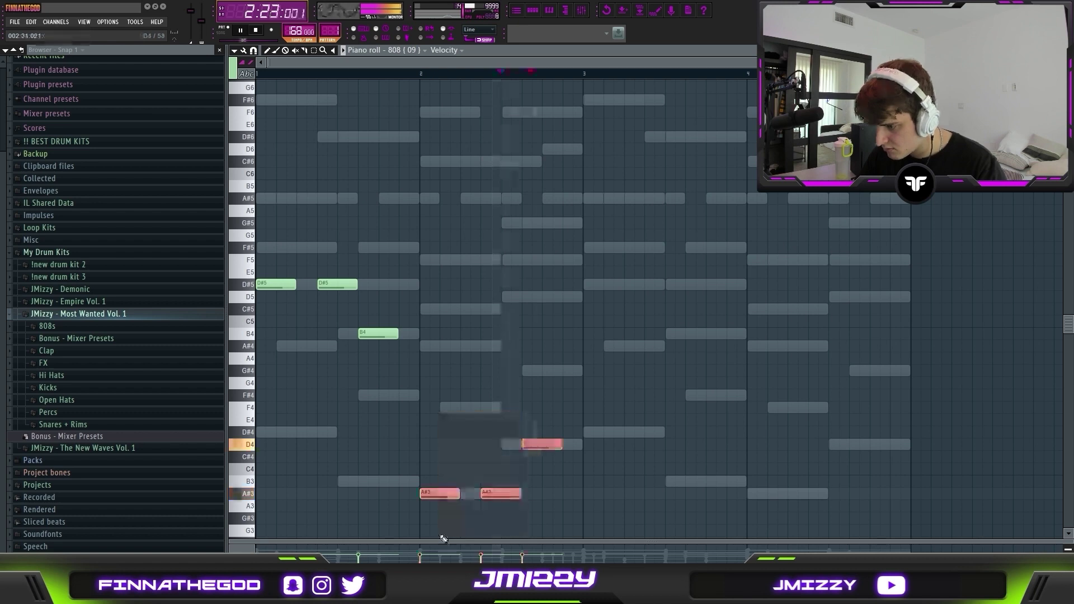
{"action": "key", "text": "ctrl+Up"}
{"action": "key", "text": "space"}
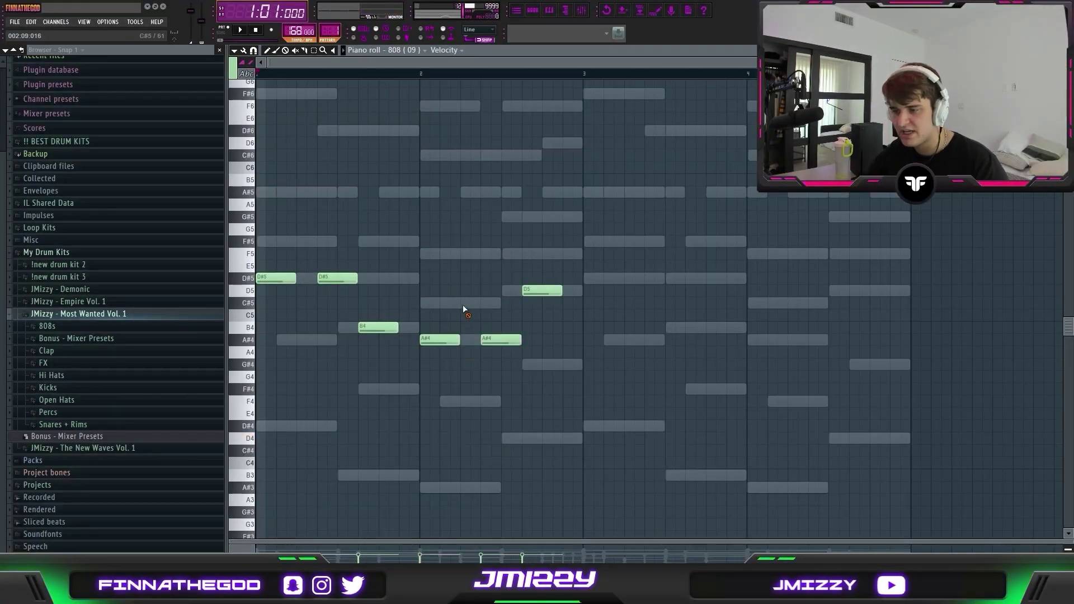
{"action": "scroll", "coordinate": [532, 405], "scroll_direction": "down", "scroll_amount": 5}
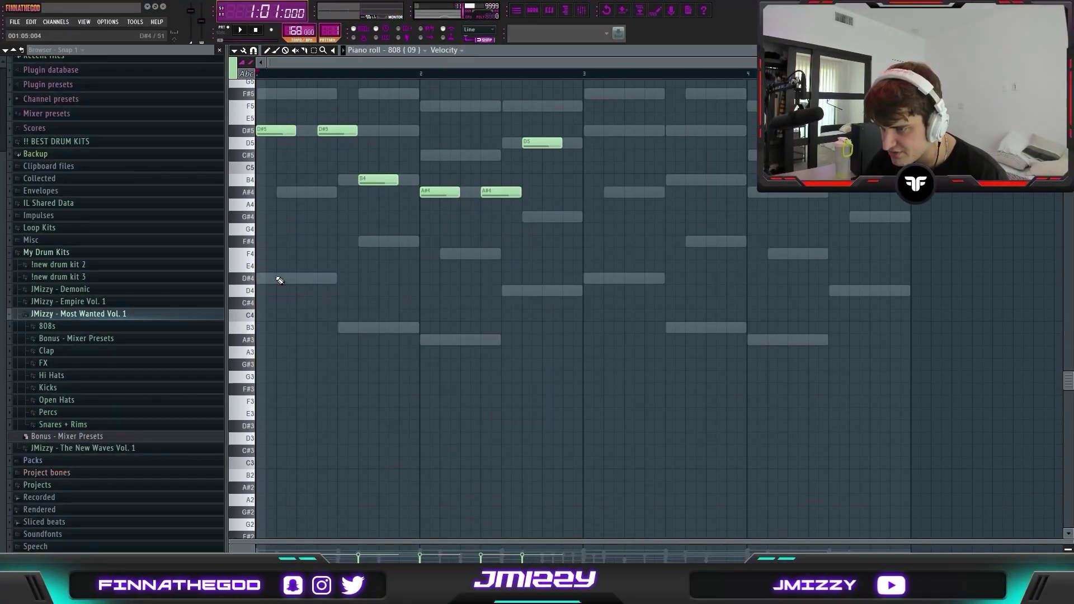
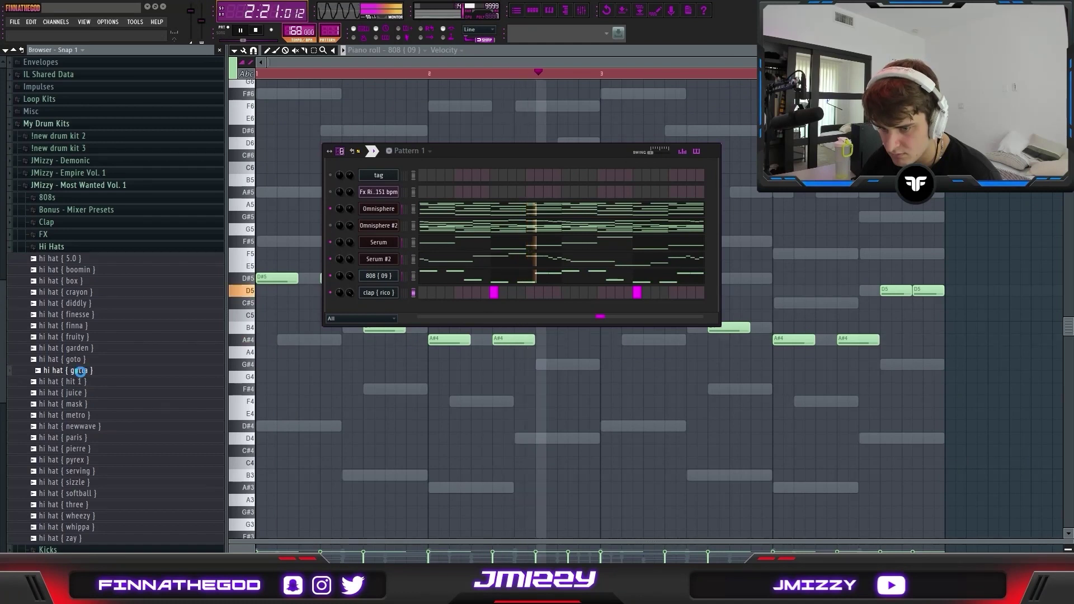
Step: Audition hi hats from the Most Wanted Vol. 1 kit, add hi hat { garden } as a channel and fill every 2 steps
{"action": "left_click", "coordinate": [79, 362]}
{"action": "left_click", "coordinate": [77, 351]}
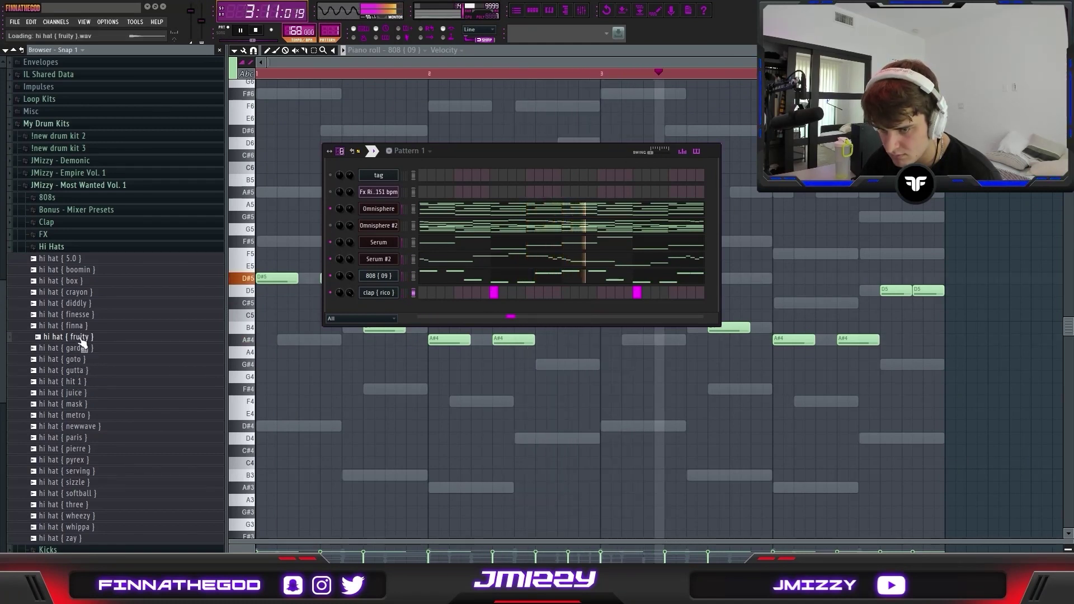
{"action": "left_click_drag", "start_coordinate": [77, 350], "coordinate": [381, 322]}
{"action": "right_click", "coordinate": [383, 310]}
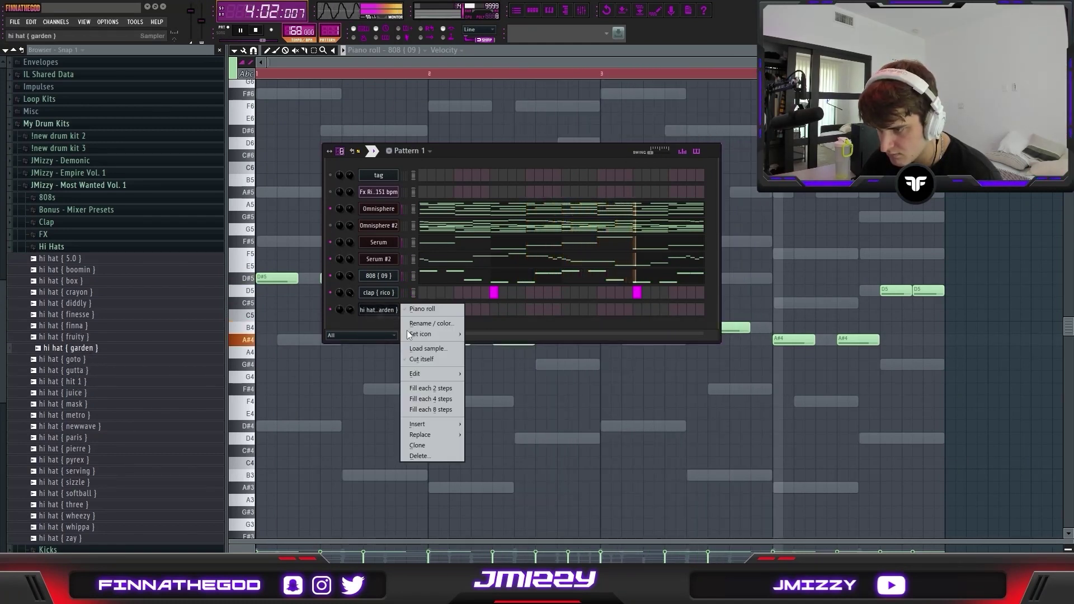
{"action": "left_click", "coordinate": [443, 389]}
Step: Open the Most Wanted Vol. 1 kit's Kicks folder and select kick { 6 } while checking the loop
{"action": "left_click", "coordinate": [82, 248]}
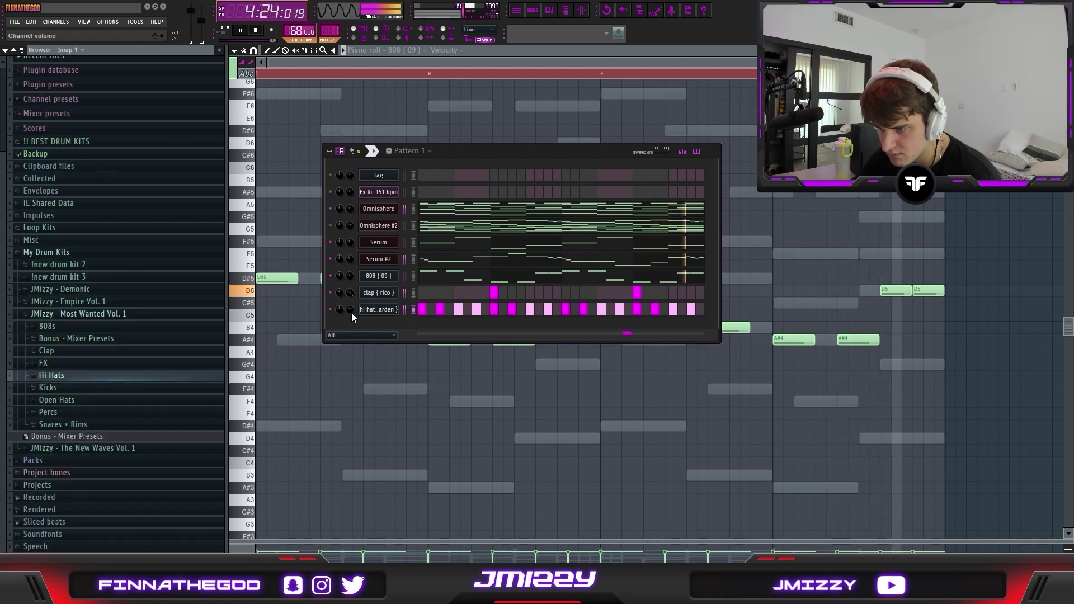
{"action": "left_click", "coordinate": [48, 387]}
{"action": "key", "text": "space"}
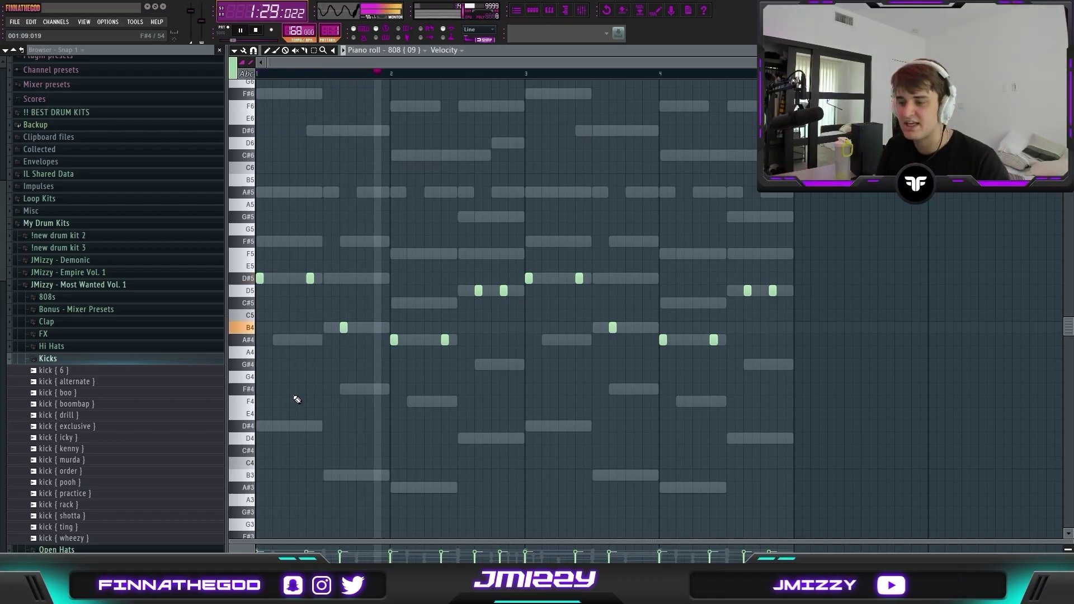
{"action": "key", "text": "space"}
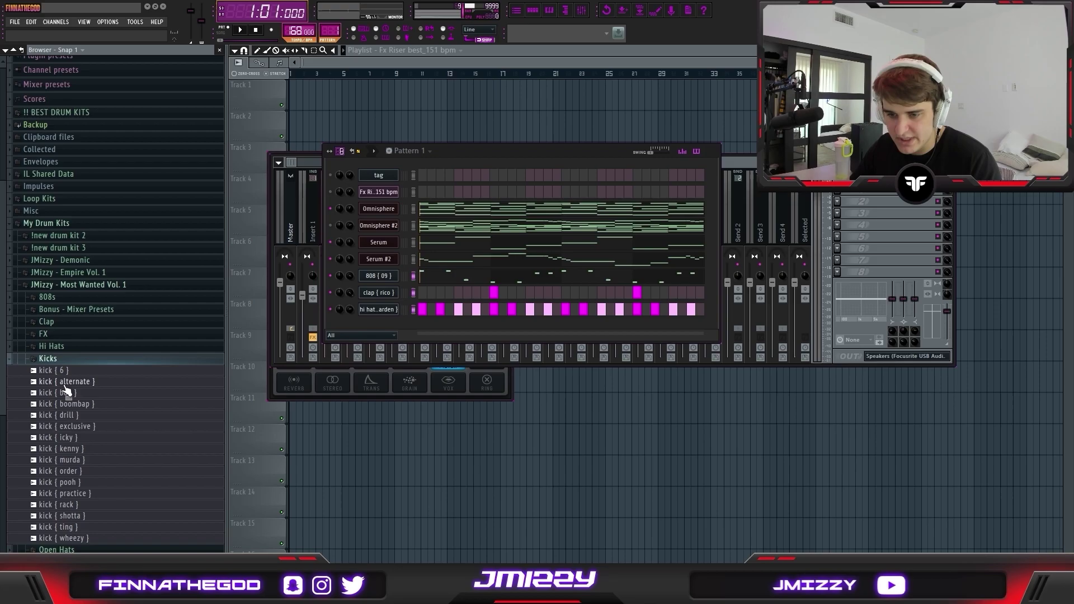
{"action": "left_click", "coordinate": [72, 372]}
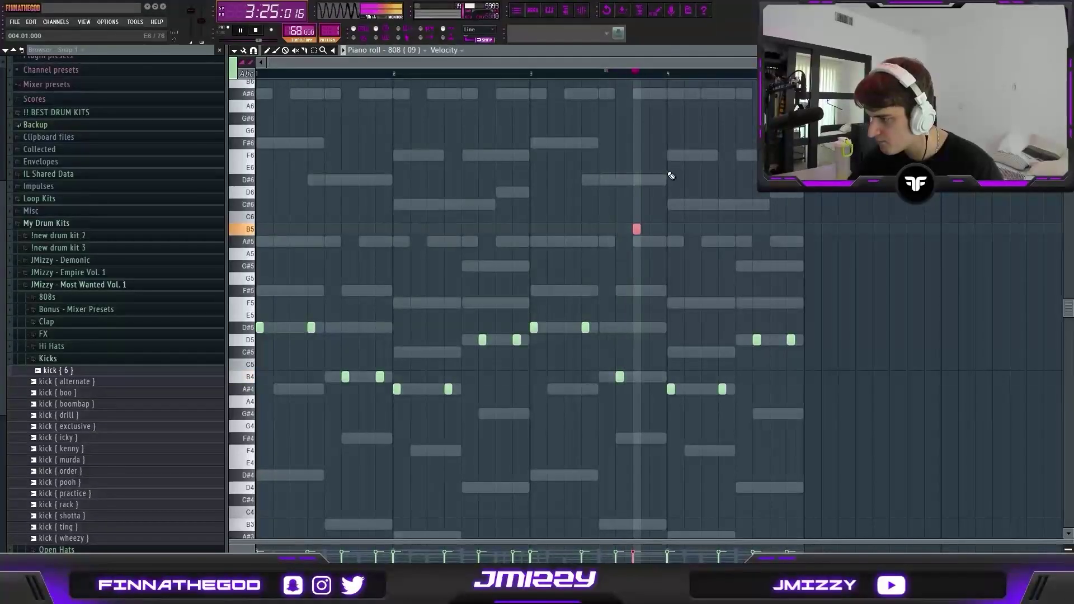
Step: Add an extra D5 note to the 808 pattern near the end of bar 4 and another near the end of bar 2
{"action": "scroll", "coordinate": [696, 199], "scroll_direction": "down", "scroll_amount": 1}
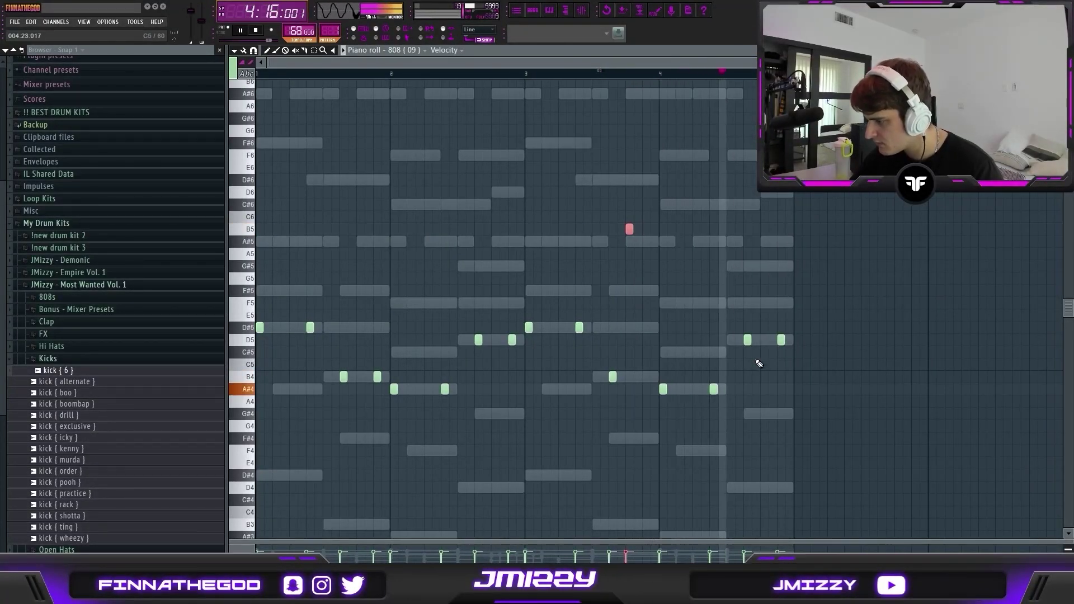
{"action": "left_click", "coordinate": [773, 342]}
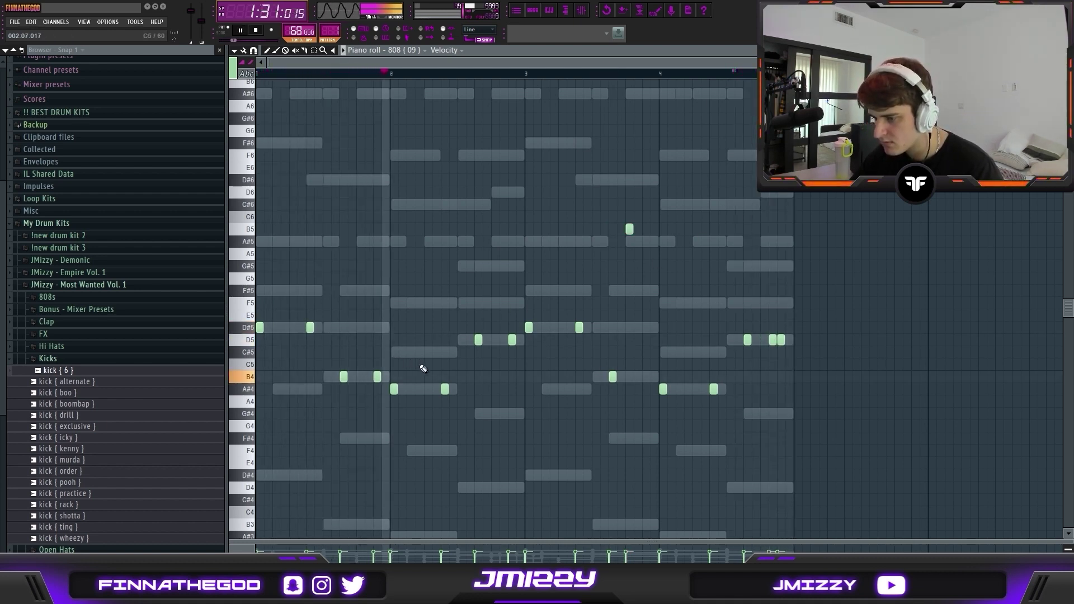
{"action": "left_click", "coordinate": [502, 340]}
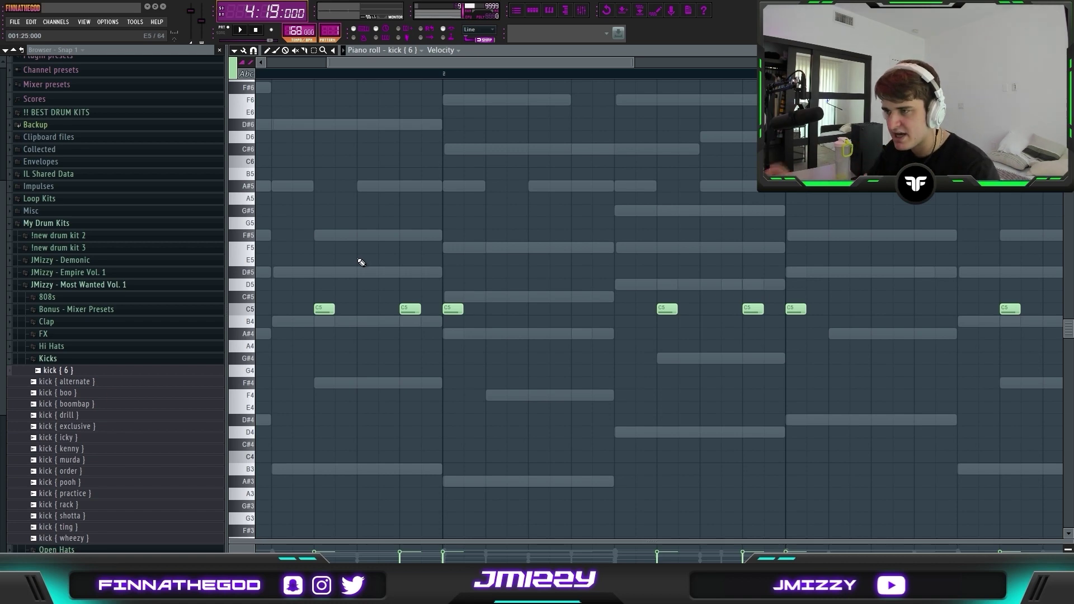
Step: Clear the steps of the hi hat { heathen } channel and delete that channel from the channel rack
{"action": "left_click", "coordinate": [534, 12]}
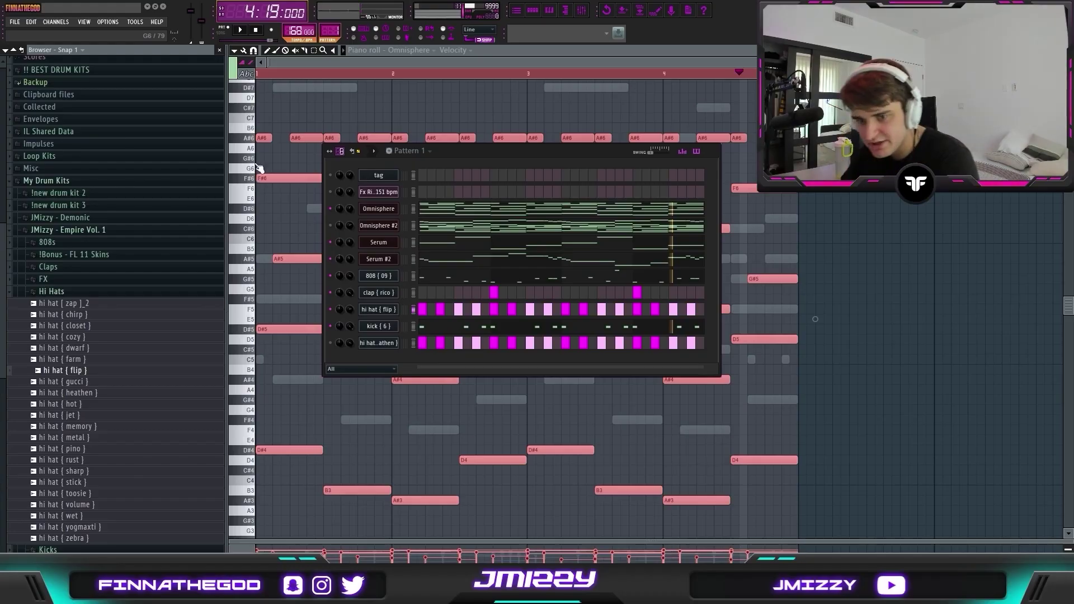
{"action": "left_click", "coordinate": [114, 291]}
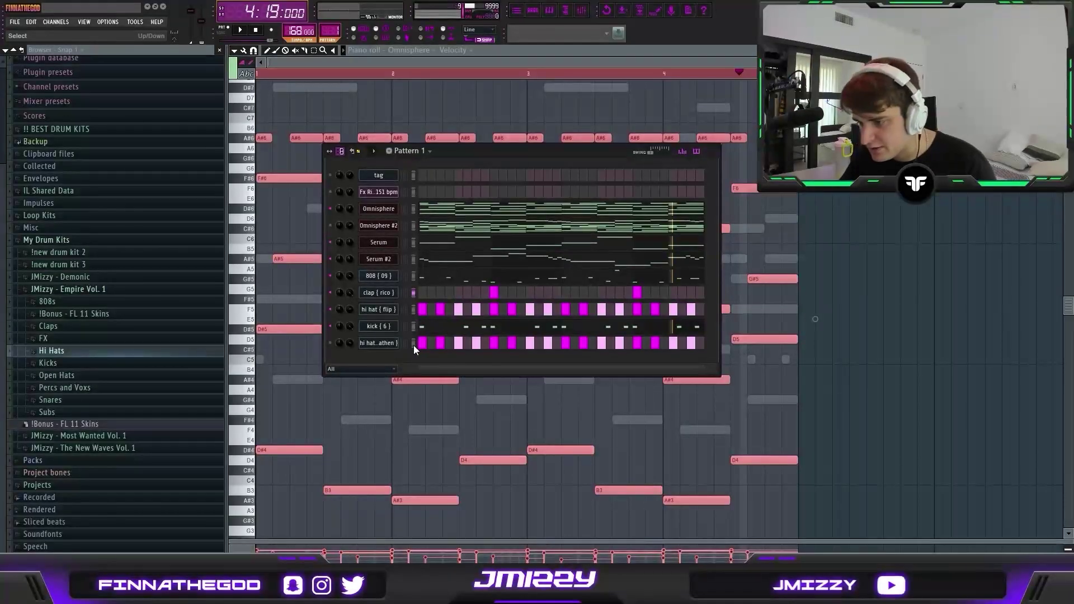
{"action": "left_click", "coordinate": [414, 345]}
{"action": "key", "text": "ctrl+x"}
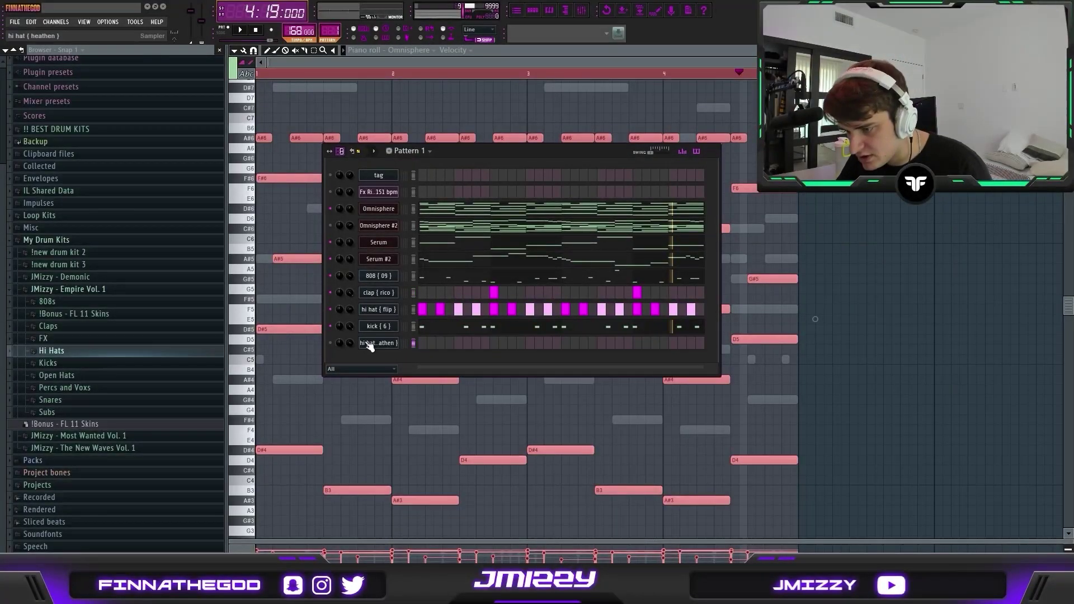
{"action": "right_click", "coordinate": [369, 344]}
{"action": "left_click", "coordinate": [416, 490]}
{"action": "left_click", "coordinate": [596, 322]}
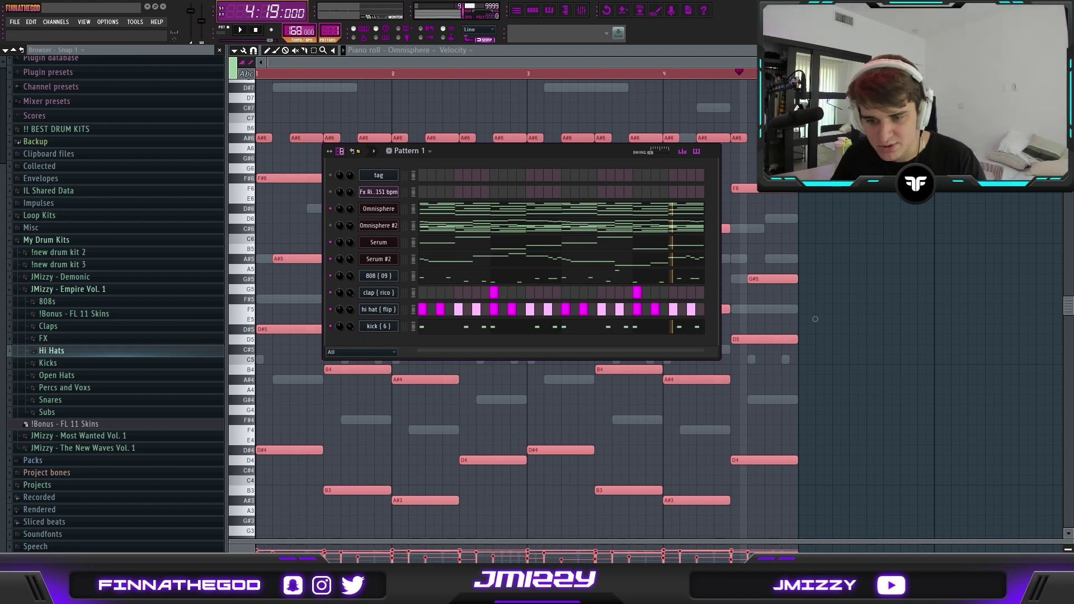
Step: Browse the Empire Vol. 1 Percs and Voxs folder and add a Rim { 7 } hit in line with the second clap
{"action": "left_click", "coordinate": [64, 387]}
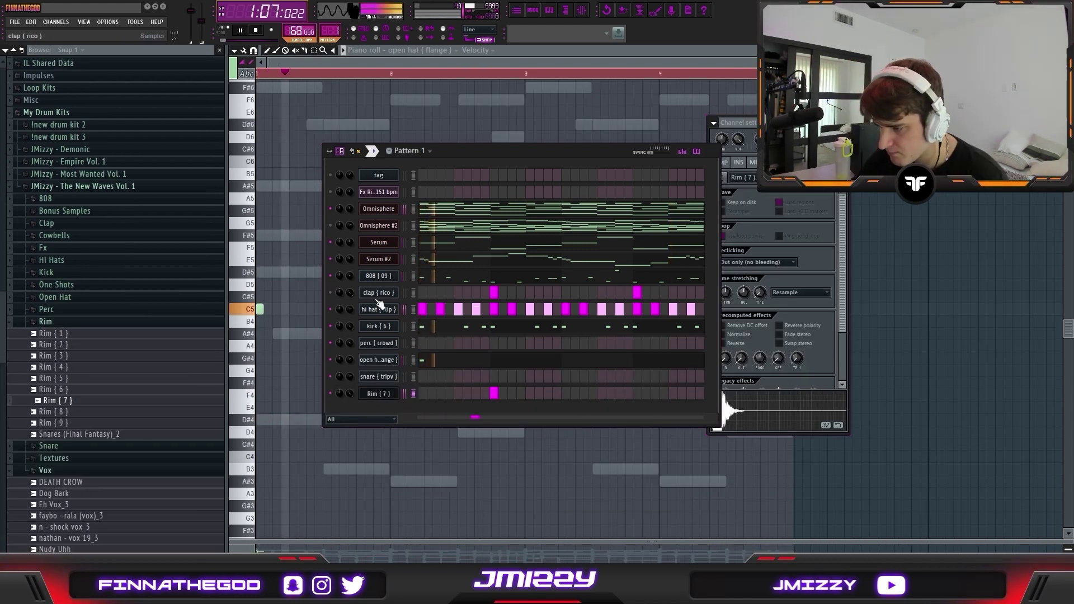
{"action": "left_click", "coordinate": [636, 391]}
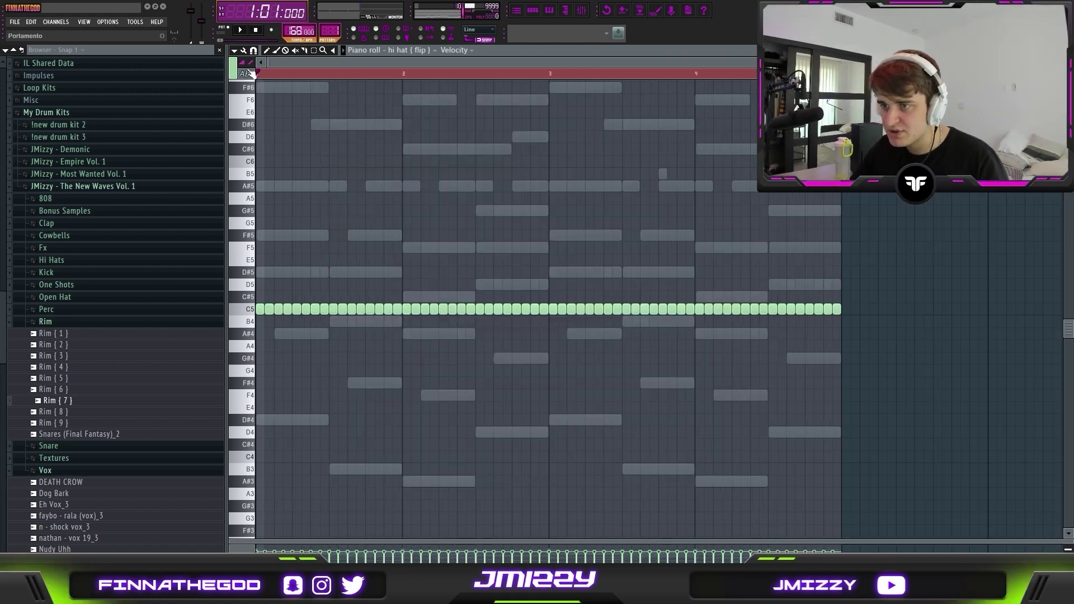
Step: Shorten the first C5 note of the hi hat { flip } pattern to 12 ticks and change the piano roll's snap division
{"action": "left_click", "coordinate": [254, 50]}
{"action": "left_click", "coordinate": [274, 143]}
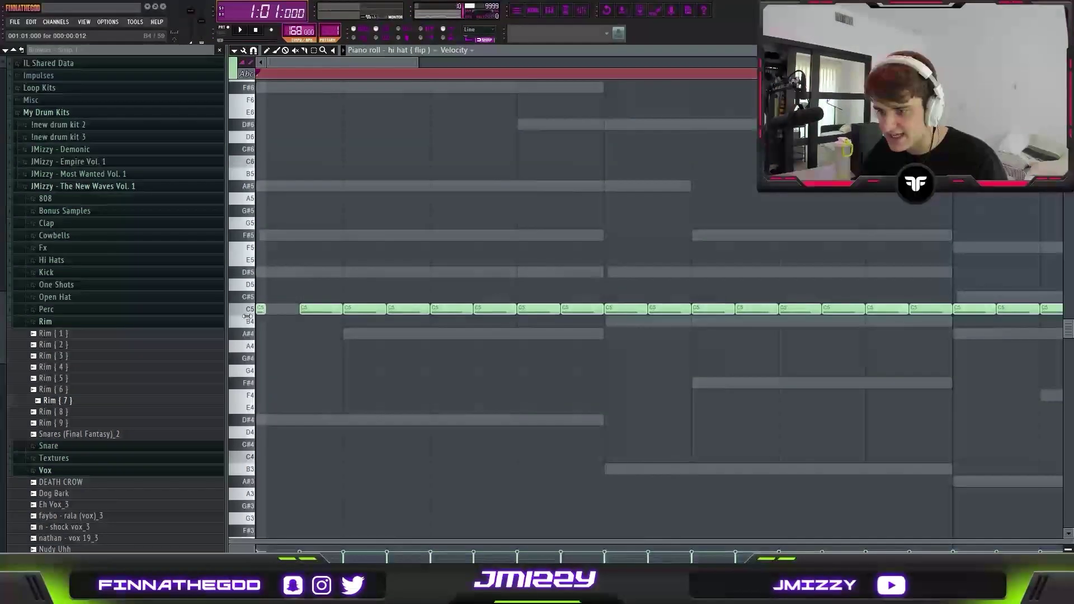
{"action": "left_click", "coordinate": [253, 50]}
{"action": "left_click", "coordinate": [277, 134]}
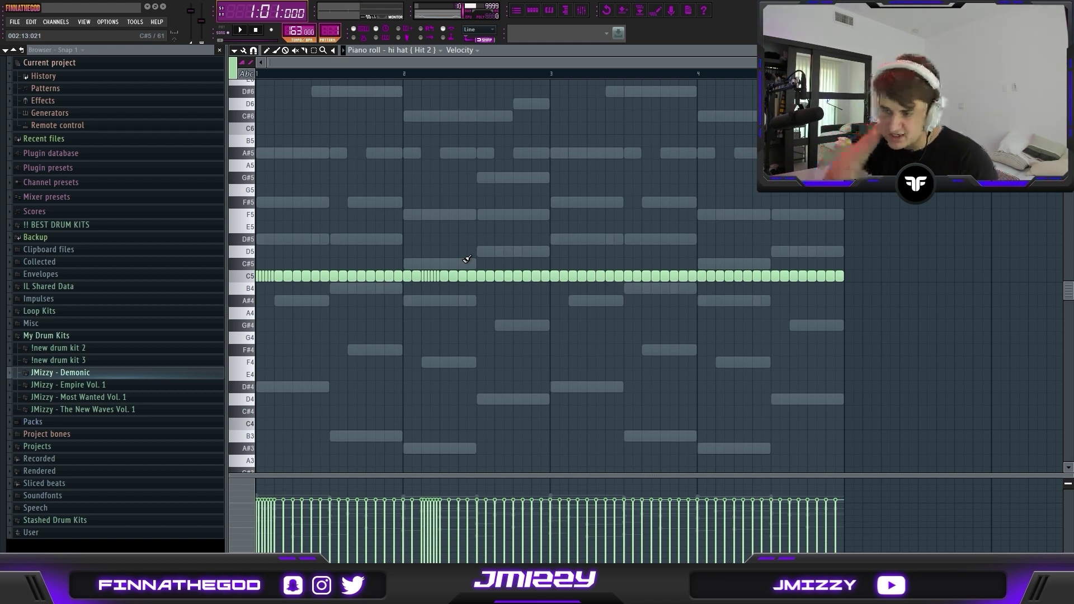
Step: Play back the hi hat { Hit 2 } rolls and add a short G#4 roll at the end of bar 1
{"action": "scroll", "coordinate": [308, 63], "scroll_direction": "up", "scroll_amount": 4}
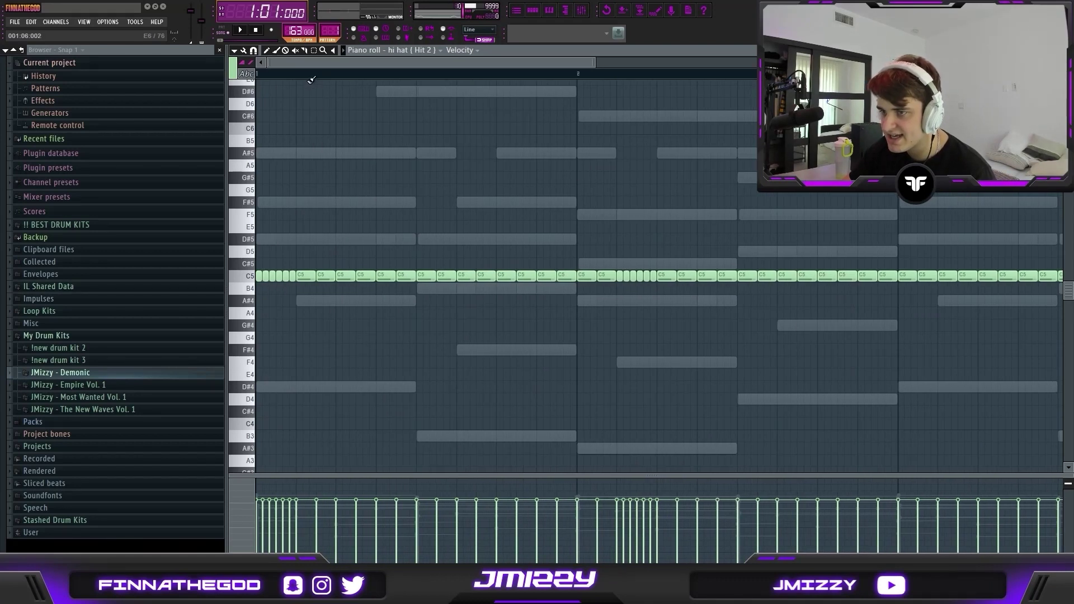
{"action": "key", "text": "space"}
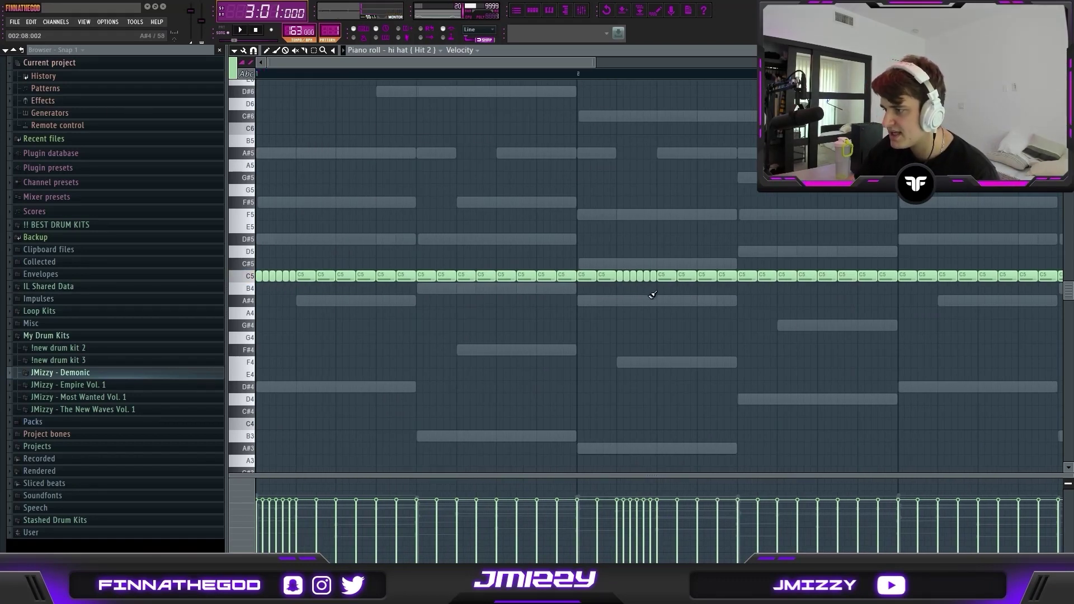
{"action": "key", "text": "space"}
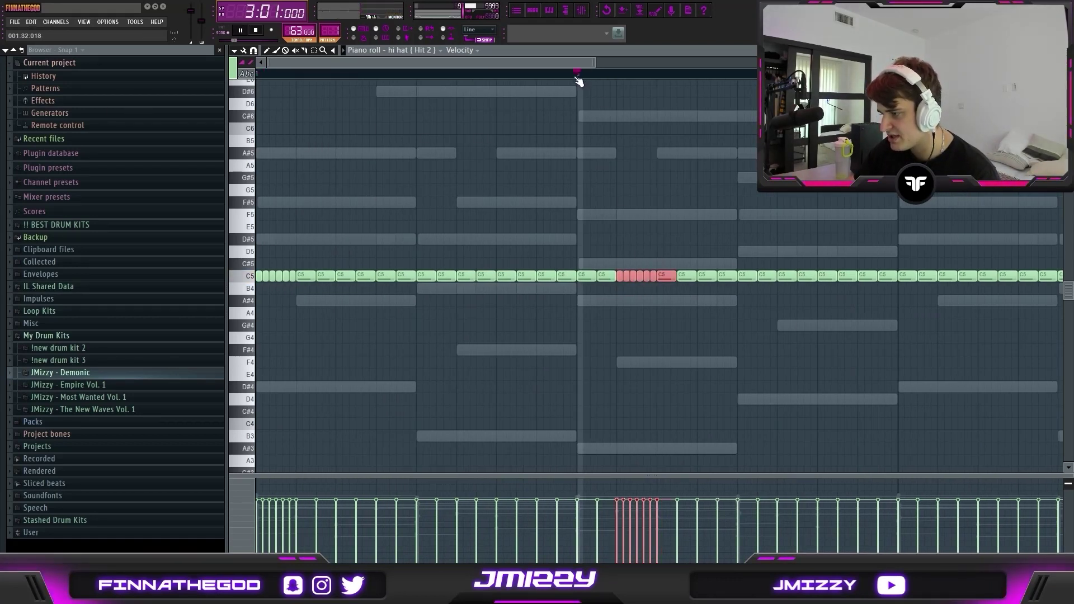
{"action": "key", "text": "space"}
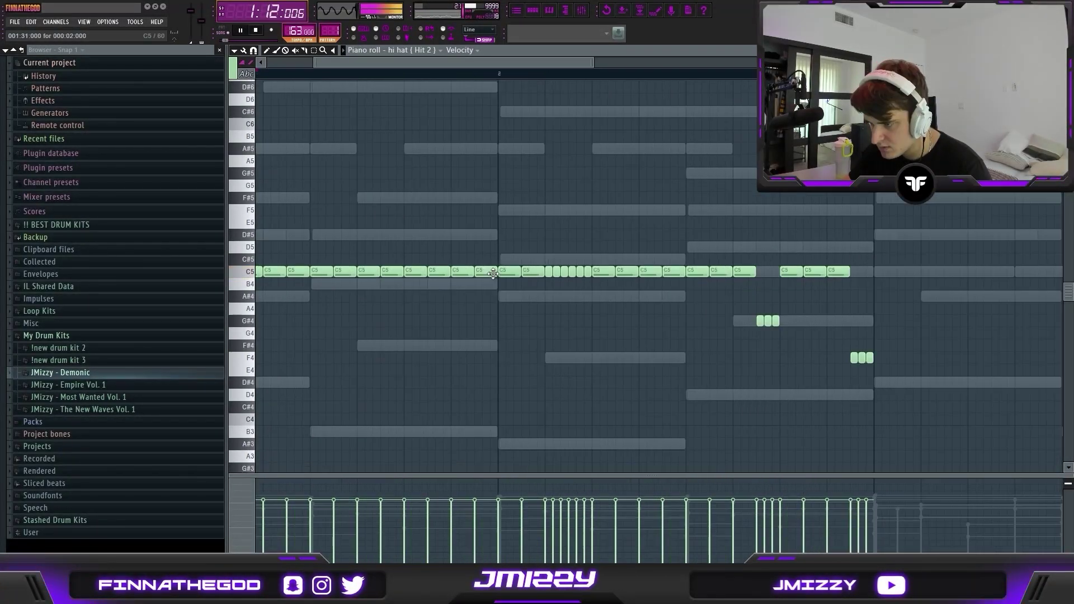
{"action": "left_click_drag", "start_coordinate": [487, 321], "coordinate": [494, 319]}
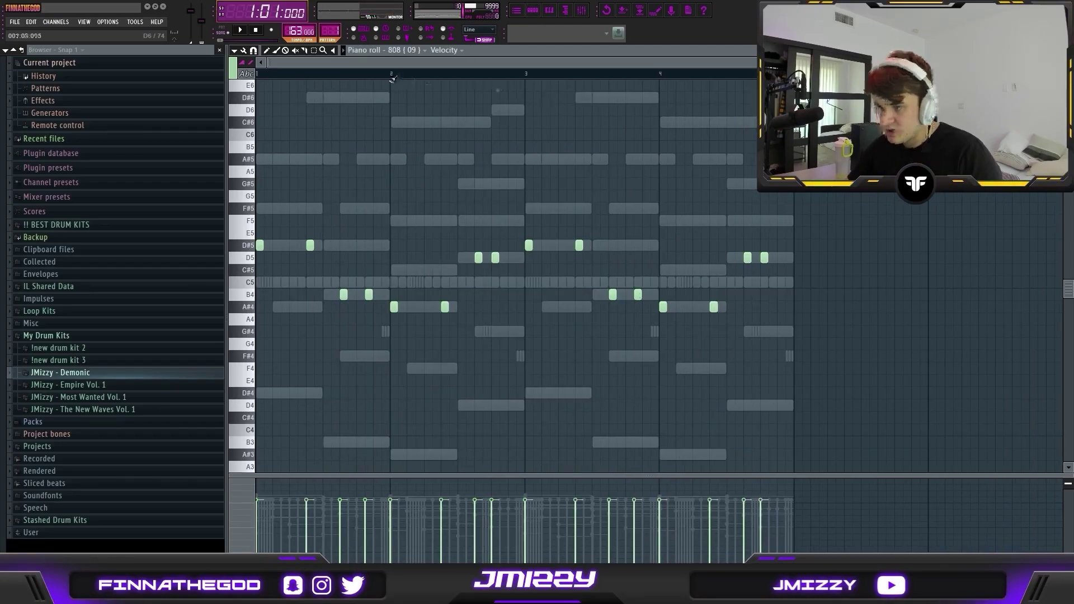
Step: Raise the 808's two B4 notes and two A#4 notes around the start of bar 2 by an octave and play the result
{"action": "left_click_drag", "start_coordinate": [351, 289], "coordinate": [477, 337]}
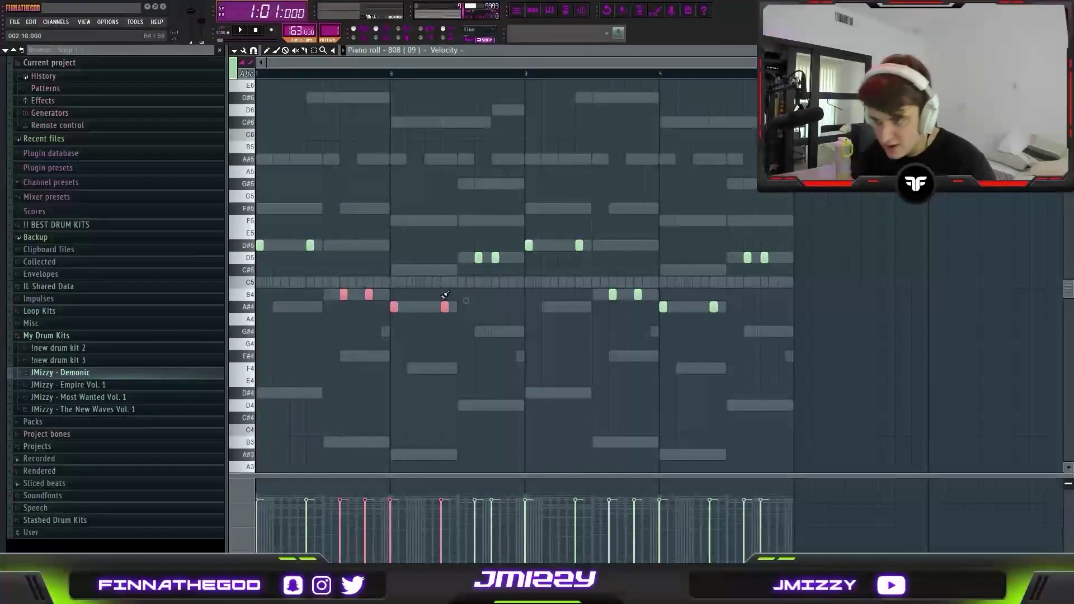
{"action": "key", "text": "ctrl+Up"}
{"action": "scroll", "coordinate": [261, 138], "scroll_direction": "up", "scroll_amount": 2}
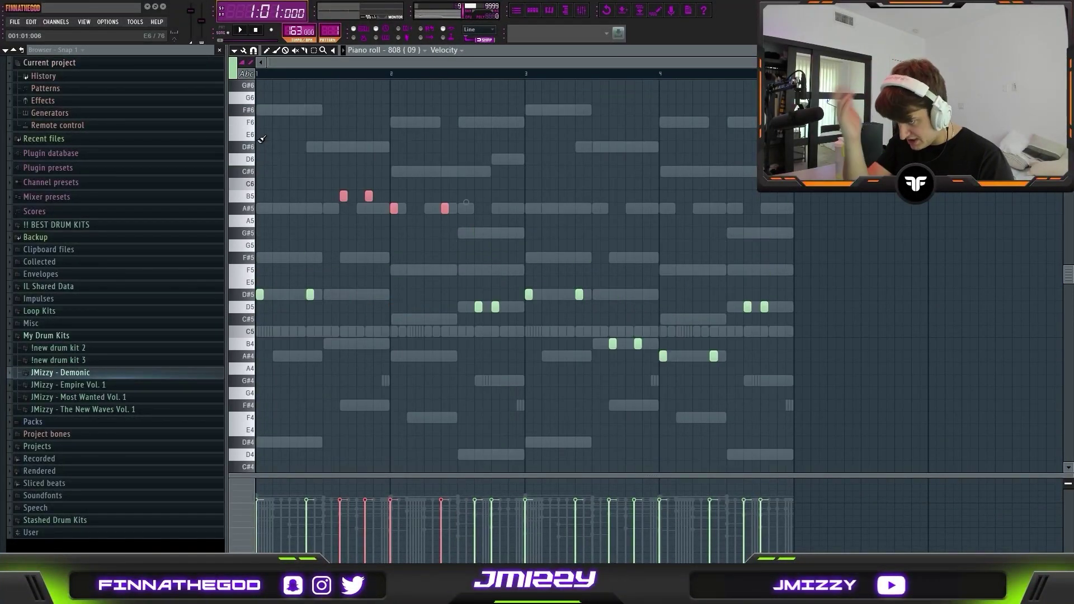
{"action": "key", "text": "space"}
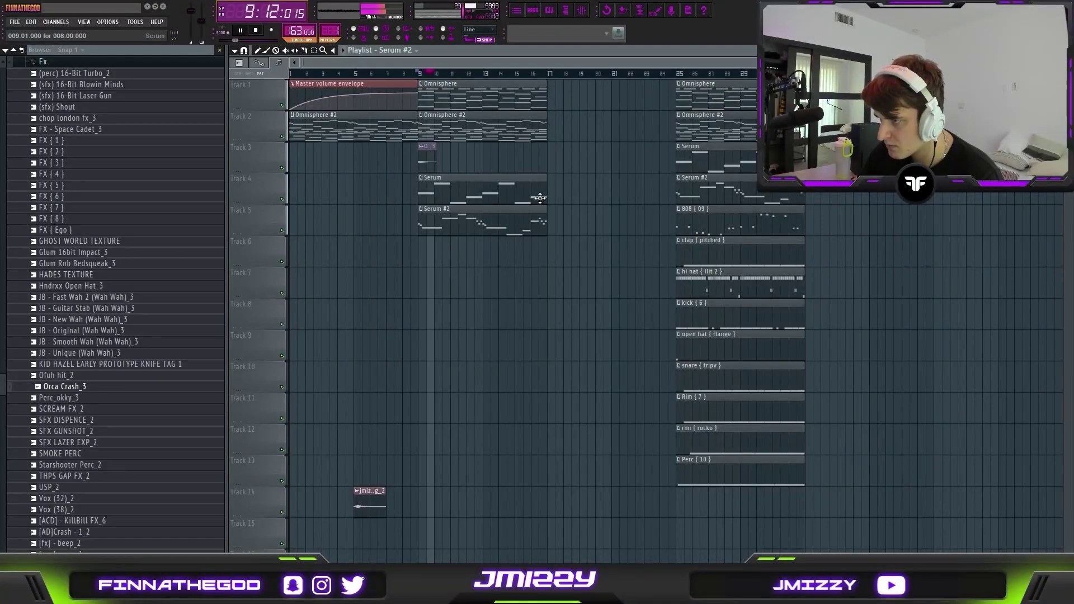
Step: Slightly raise the mixer volumes of Insert 1 and the Serum tracks on inserts 3 and 4 during playback
{"action": "key", "text": "F9"}
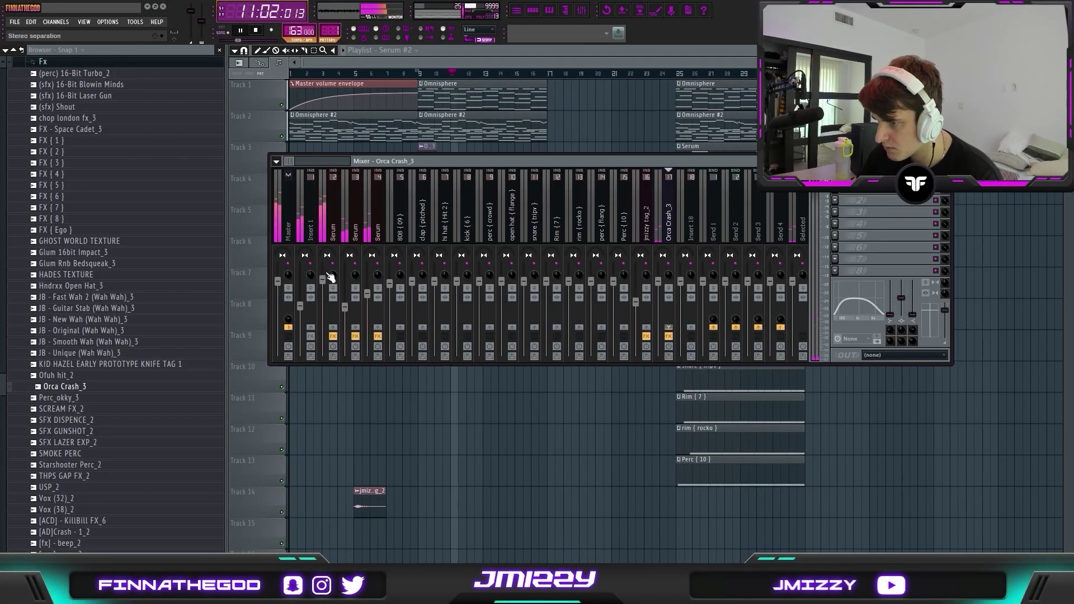
{"action": "left_click_drag", "start_coordinate": [300, 306], "coordinate": [367, 291]}
{"action": "left_click", "coordinate": [358, 231]}
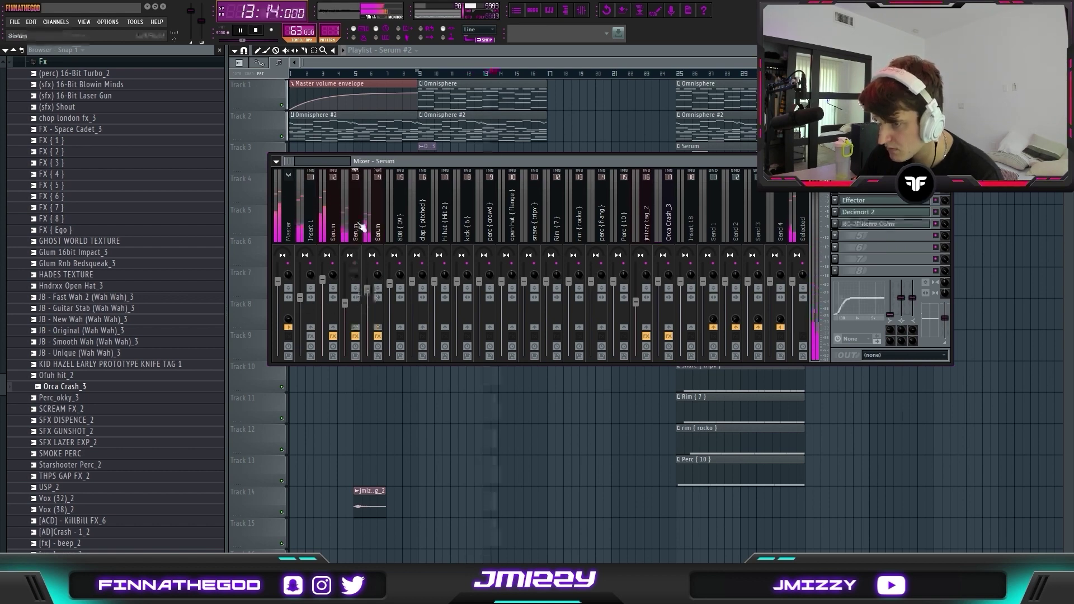
Step: Add a Fruity Soft Clipper to the Master track's effect chain and stop playback
{"action": "left_click", "coordinate": [288, 227]}
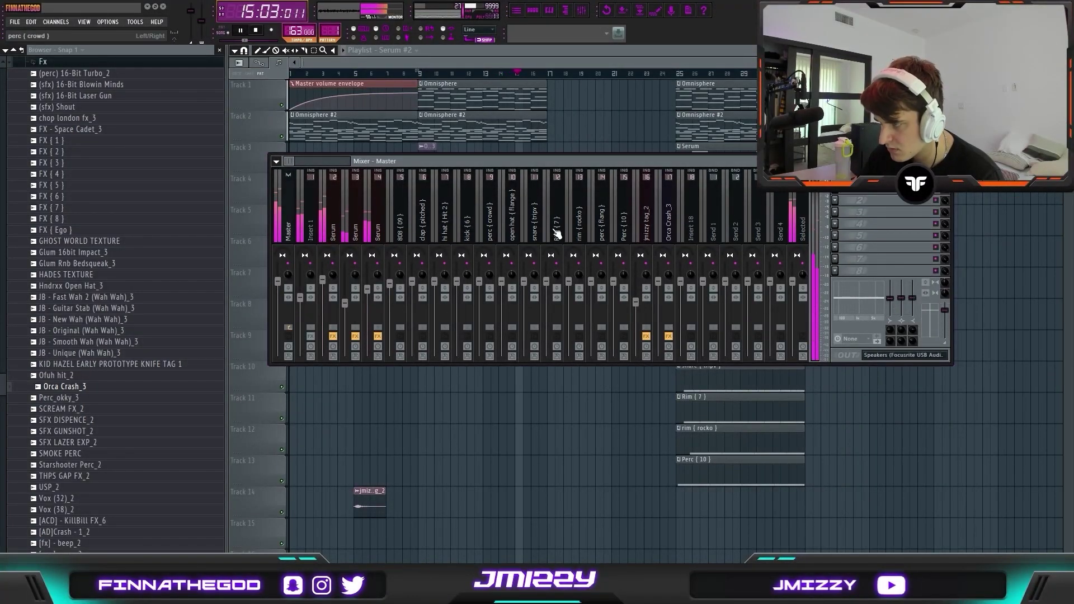
{"action": "left_click", "coordinate": [836, 200]}
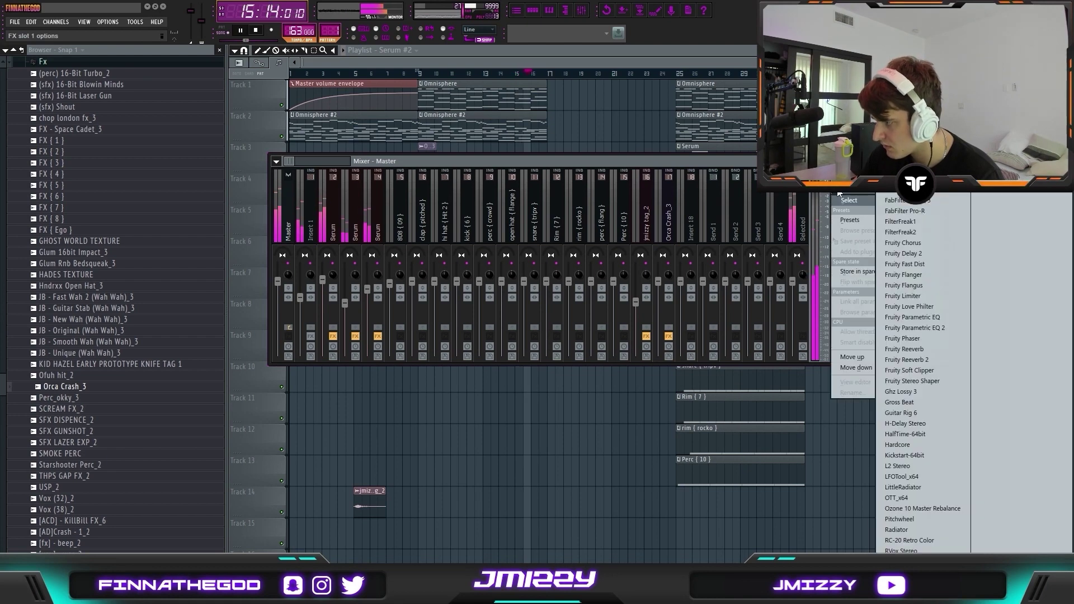
{"action": "key", "text": "space"}
{"action": "left_click", "coordinate": [931, 373]}
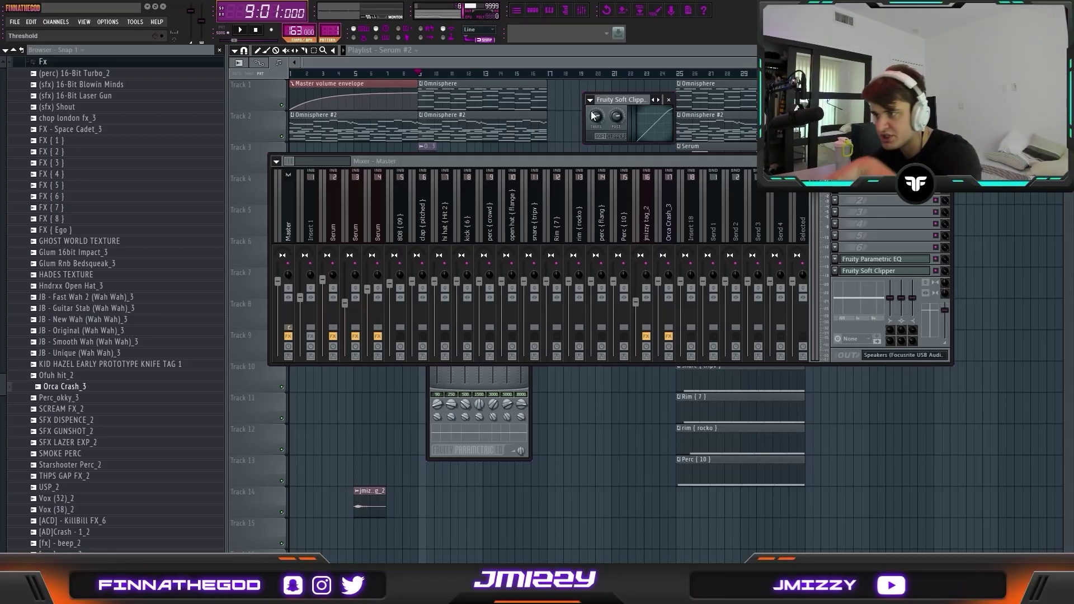
Step: Slightly boost the second band of the Master's Fruity Parametric EQ, reset the 1500 Hz band and lower the 8000 Hz band's gain
{"action": "left_click", "coordinate": [880, 259]}
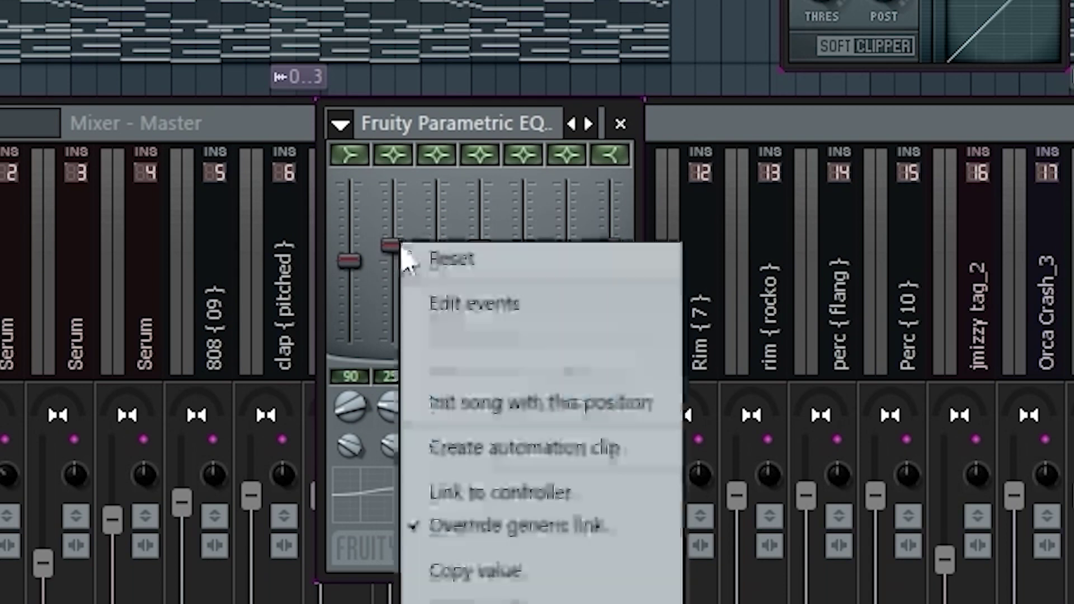
{"action": "left_click_drag", "start_coordinate": [375, 208], "coordinate": [375, 203]}
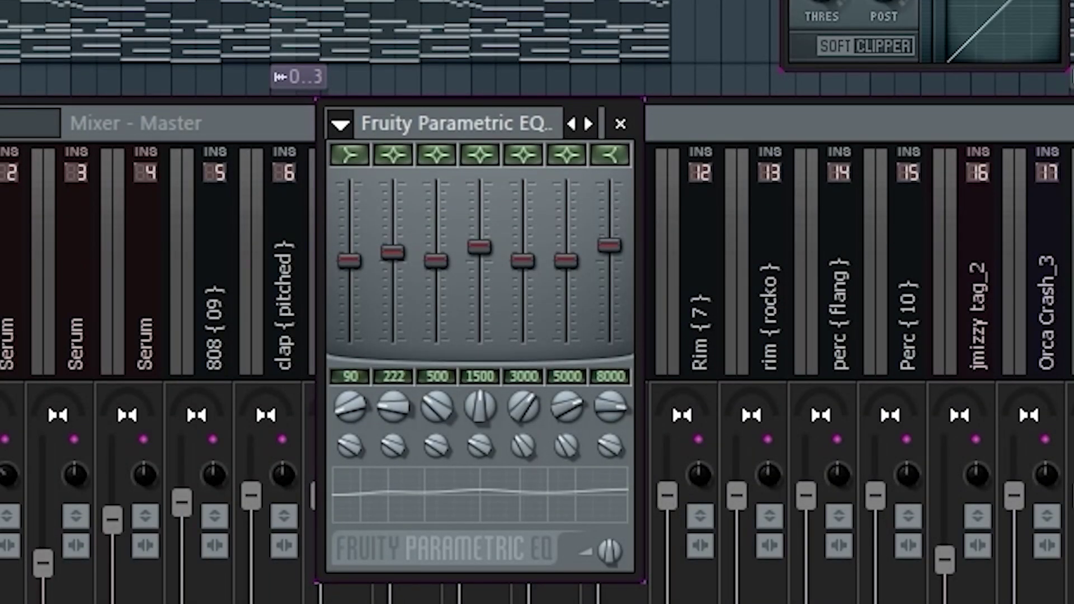
{"action": "right_click", "coordinate": [478, 246]}
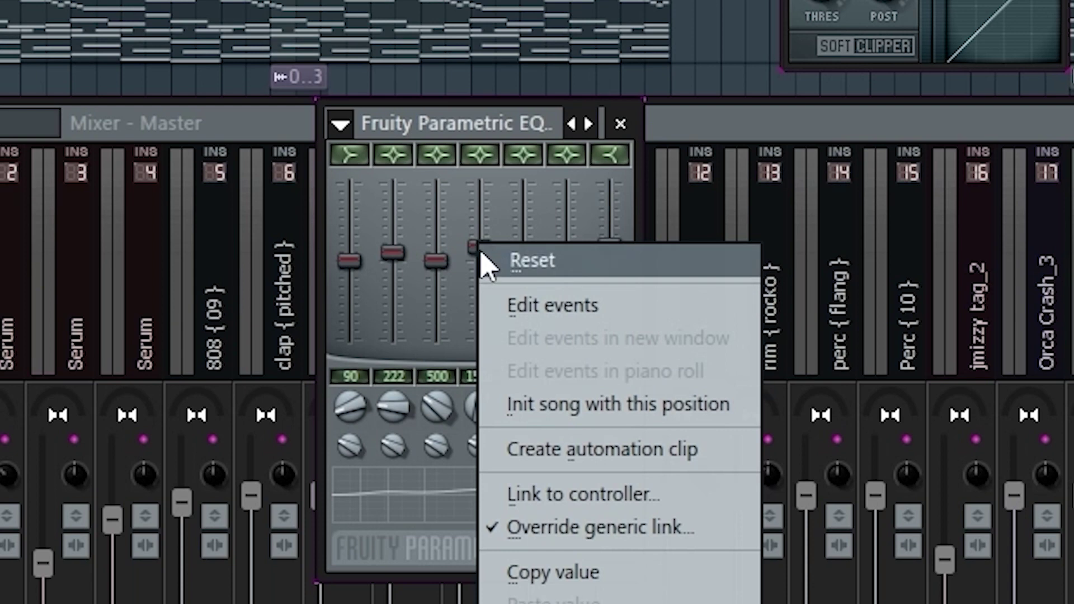
{"action": "left_click", "coordinate": [488, 259]}
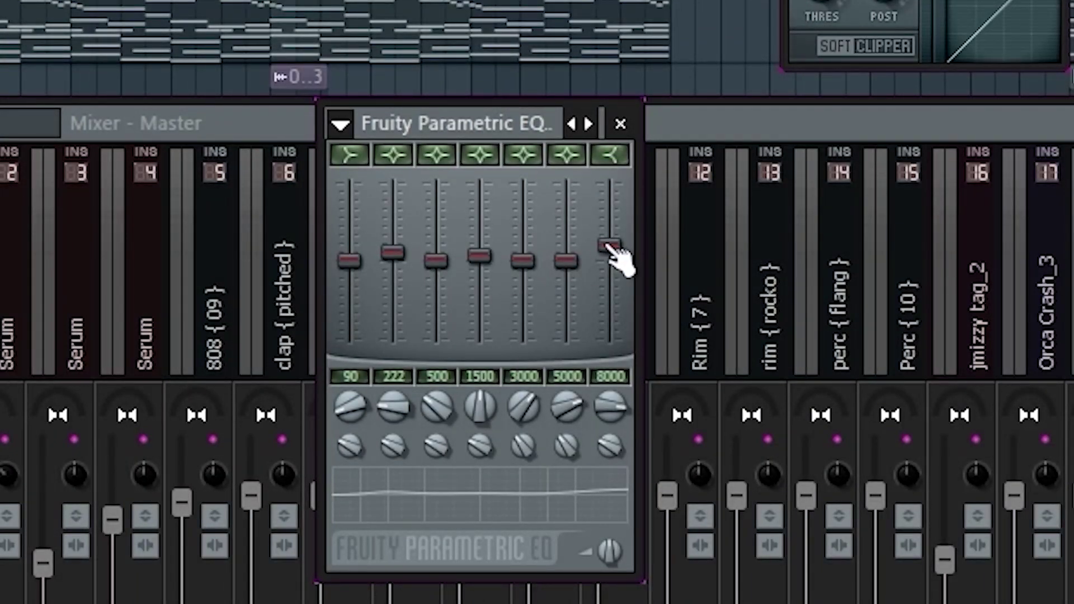
{"action": "mouse_move", "coordinate": [607, 245]}
{"action": "left_mouse_down"}
{"action": "mouse_move", "coordinate": [608, 262]}
{"action": "mouse_move", "coordinate": [607, 251]}
{"action": "left_mouse_up"}
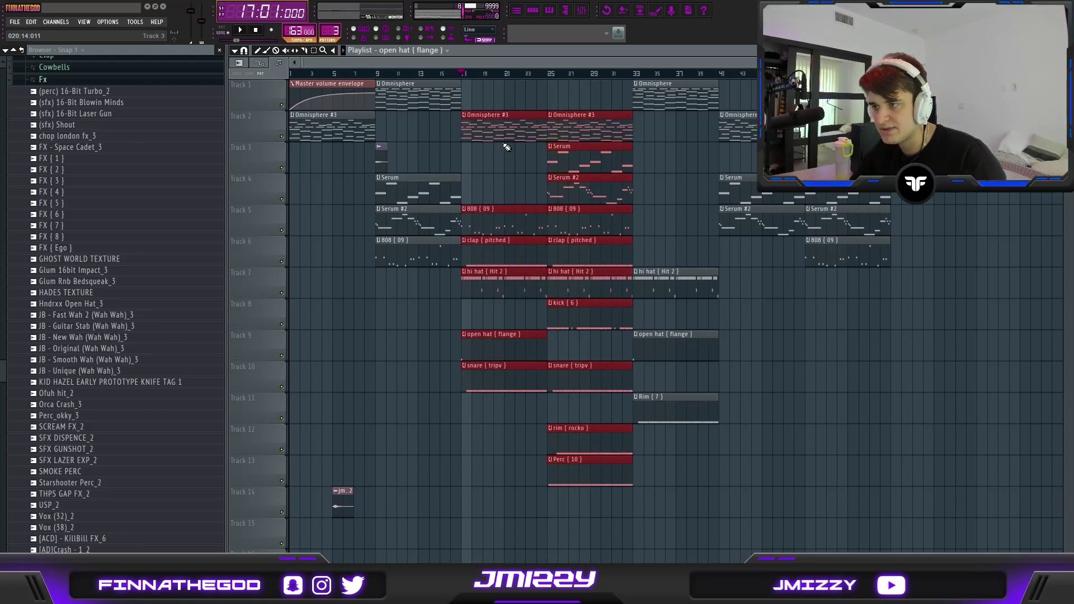
Step: Select the Playlist clips from bar 33 onward and extend the arrangement with repeated melody, 808 and drum sections plus FX hits on tracks 12 and 14
{"action": "left_click_drag", "start_coordinate": [683, 454], "coordinate": [879, 81]}
{"action": "right_click", "coordinate": [743, 89]}
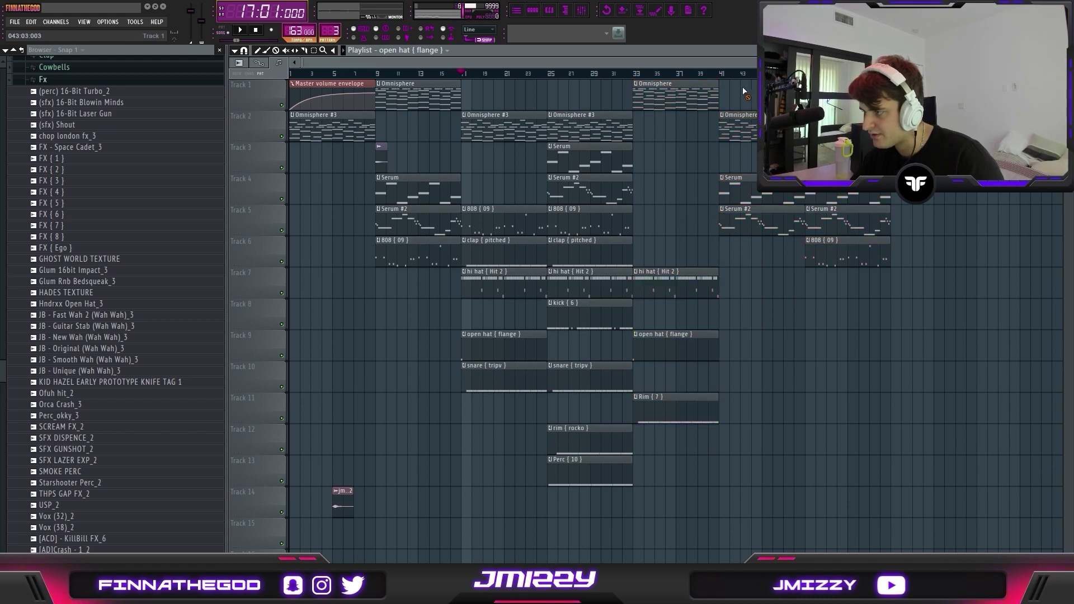
{"action": "left_click_drag", "start_coordinate": [869, 430], "coordinate": [681, 94]}
{"action": "scroll", "coordinate": [660, 65], "scroll_direction": "right", "scroll_amount": 3}
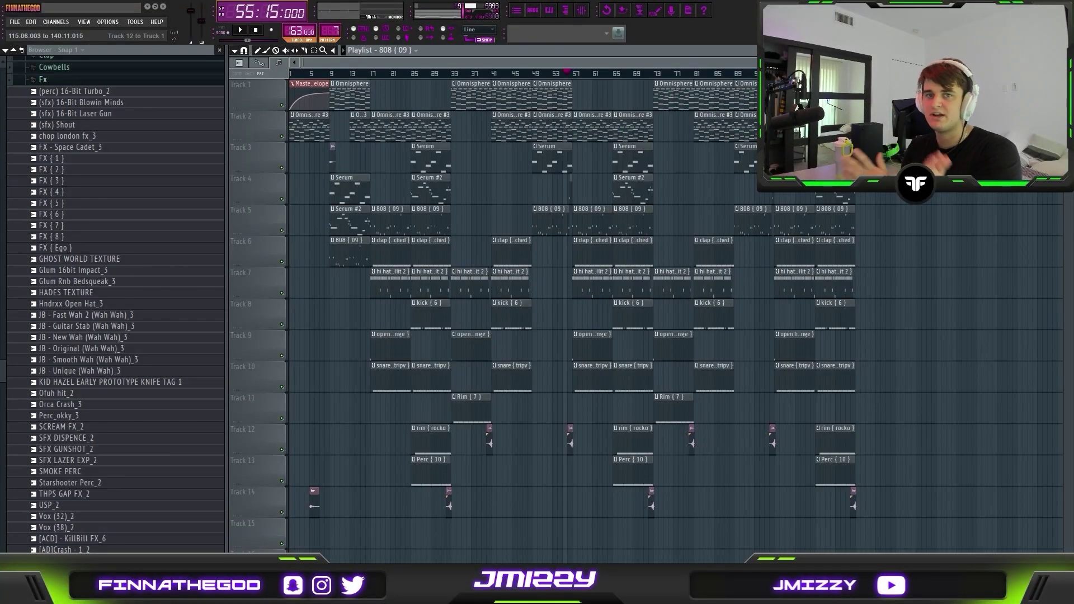
{"action": "key", "text": "ctrl+a"}
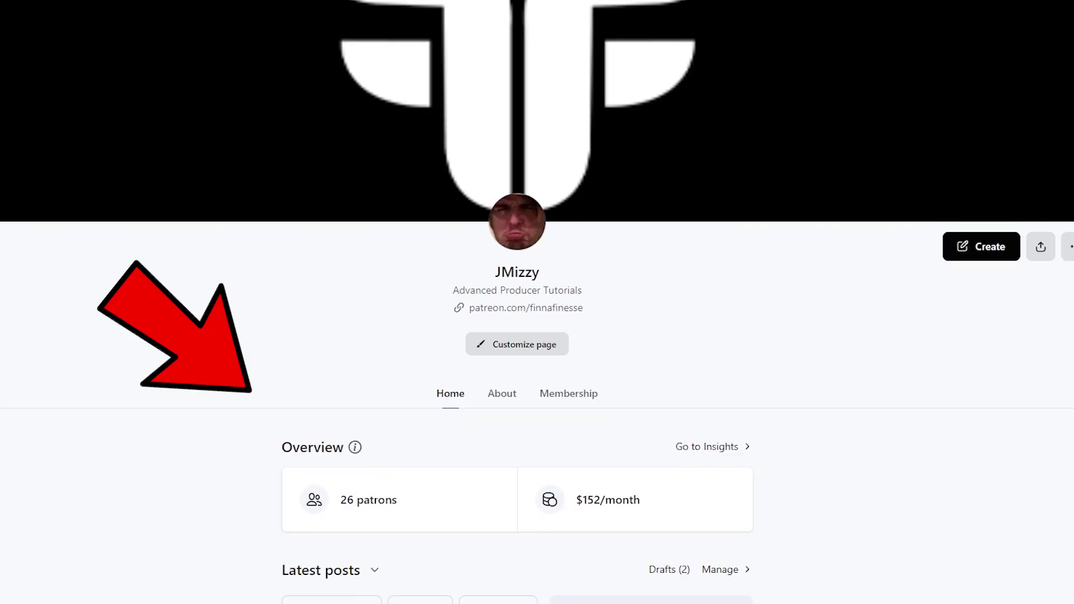
Step: Look through the creator's Patreon page, covering the overview, membership tiers, goals and recent exclusive posts
{"action": "scroll", "coordinate": [537, 302], "scroll_direction": "down", "scroll_amount": 1}
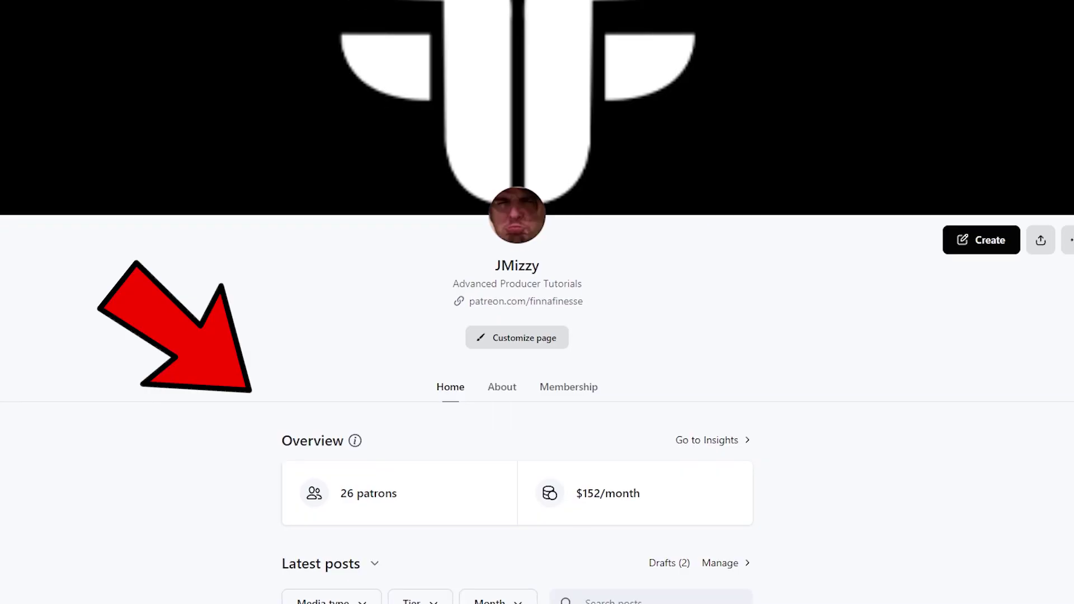
{"action": "scroll", "coordinate": [537, 302], "scroll_direction": "down", "scroll_amount": 1}
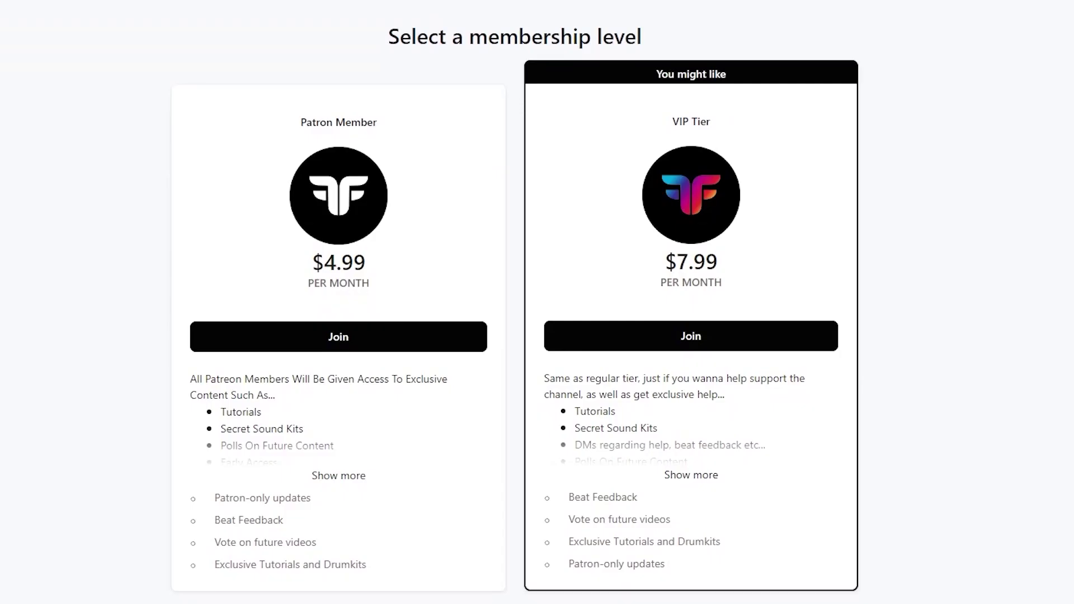
{"action": "scroll", "coordinate": [514, 302], "scroll_direction": "down", "scroll_amount": 4}
{"action": "scroll", "coordinate": [515, 302], "scroll_direction": "down", "scroll_amount": 4}
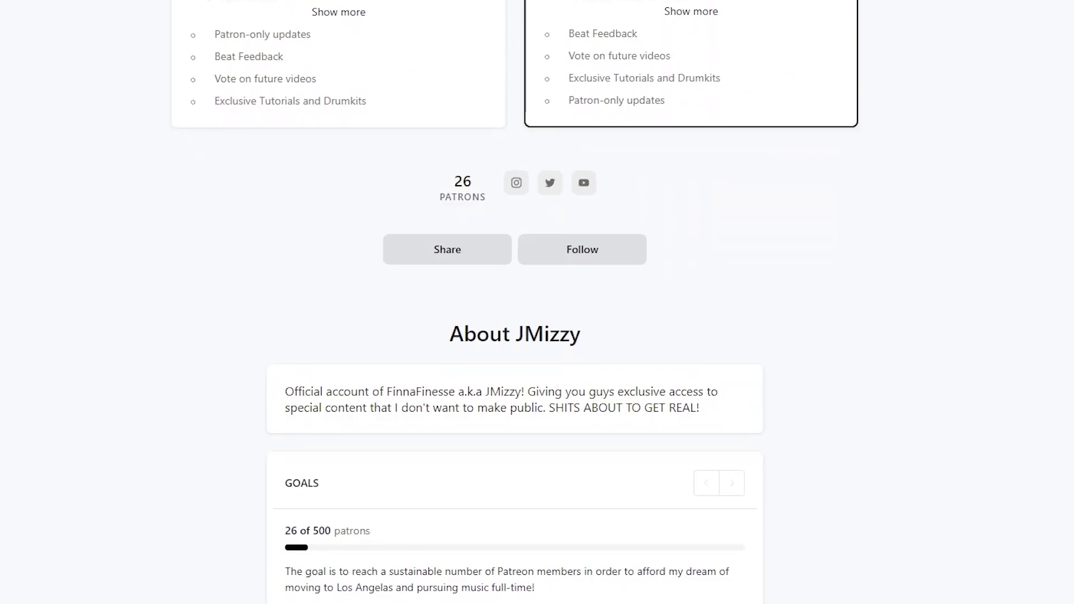
{"action": "scroll", "coordinate": [515, 302], "scroll_direction": "down", "scroll_amount": 8}
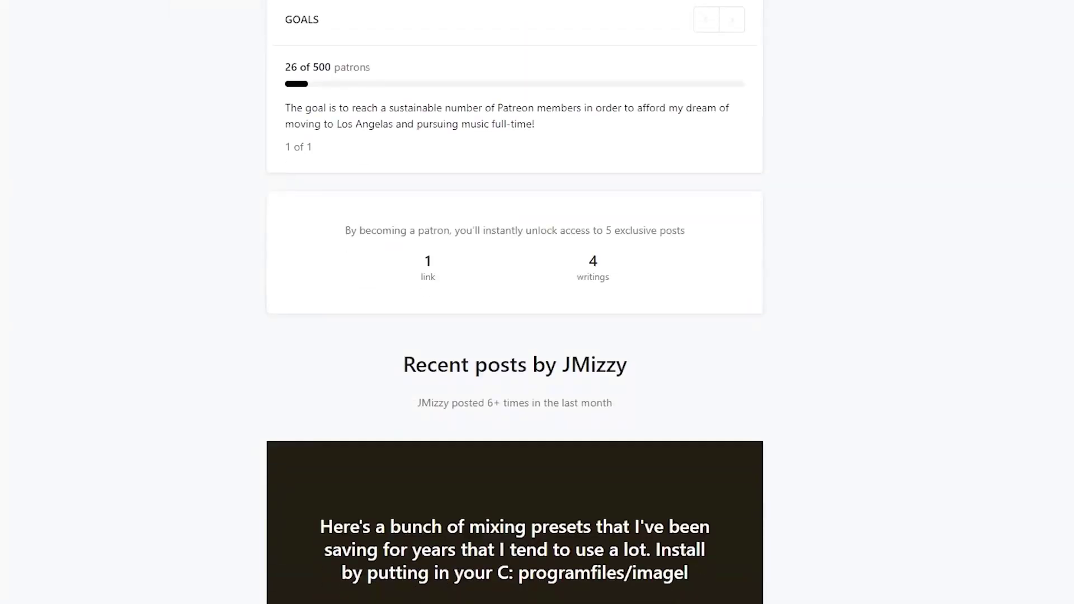
{"action": "scroll", "coordinate": [515, 302], "scroll_direction": "down", "scroll_amount": 12}
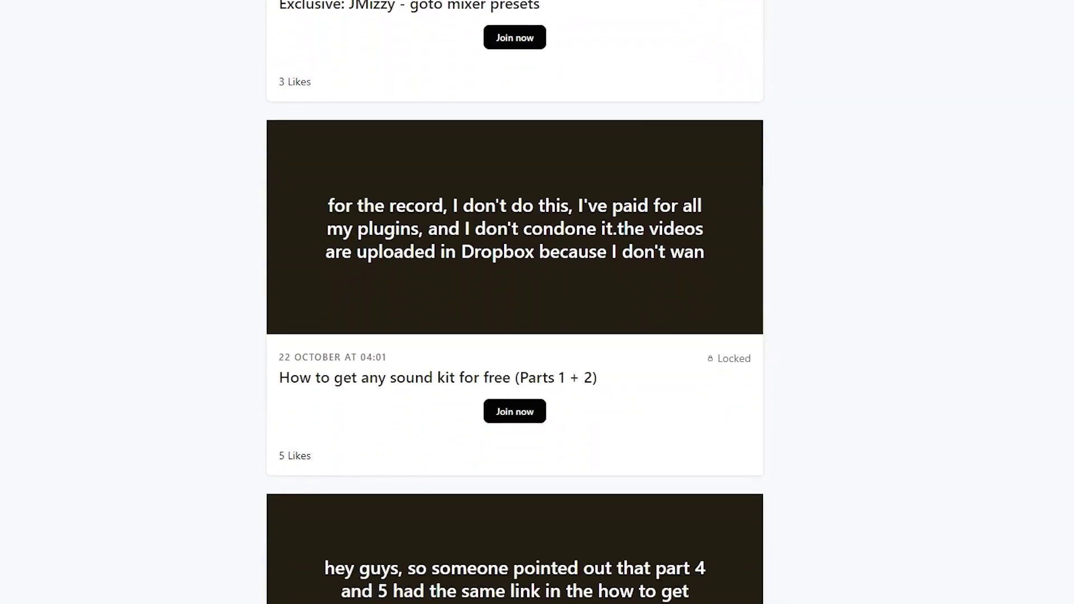
{"action": "scroll", "coordinate": [515, 302], "scroll_direction": "down", "scroll_amount": 12}
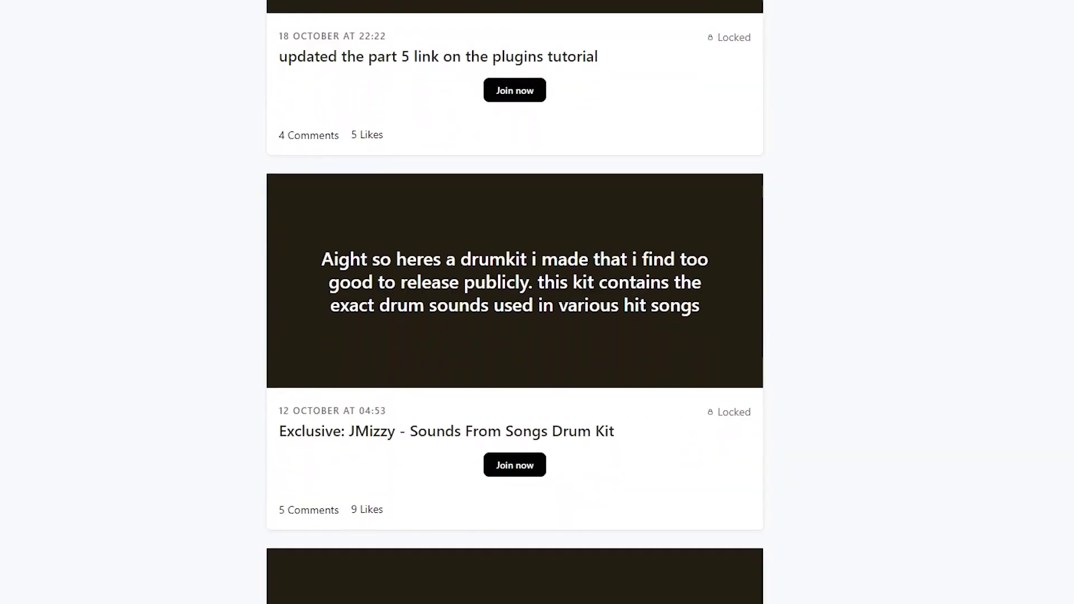